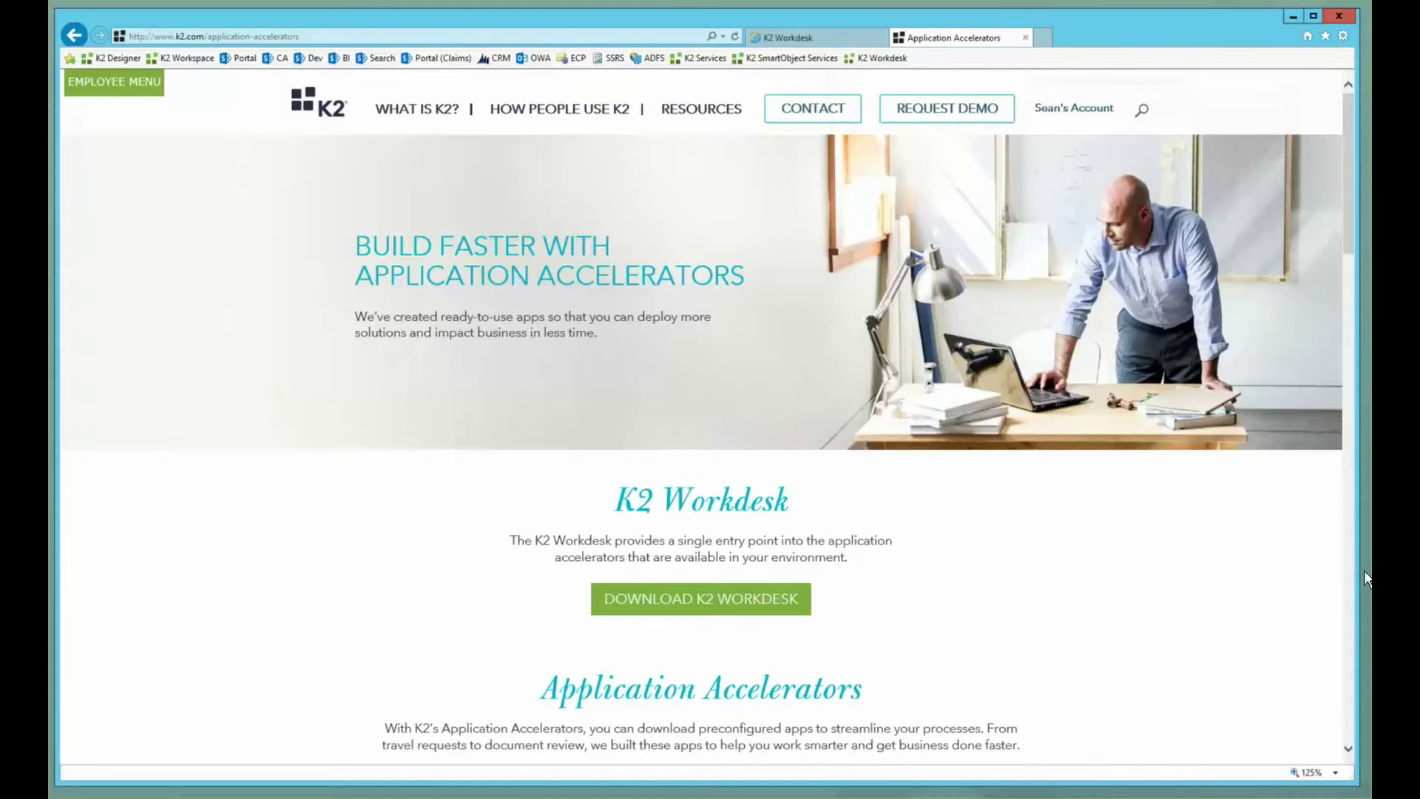
# - Scroll down the Application Accelerators page and choose DOWNLOAD K2 WORKDESK to bring up the licence agreement
pyautogui.click(400, 36)
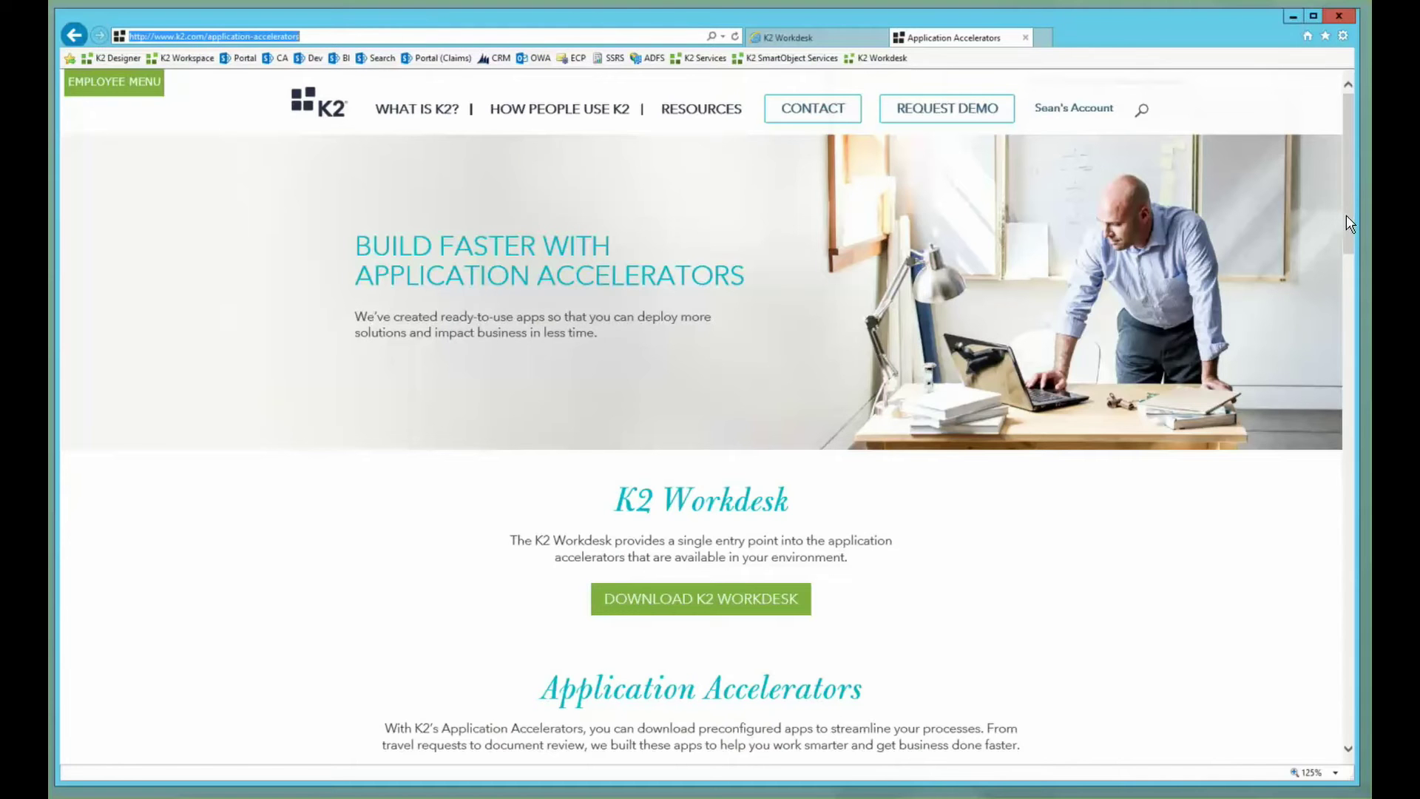
pyautogui.moveTo(1345, 214); pyautogui.dragTo(1346, 175)
pyautogui.scroll(-2, 1353, 215)
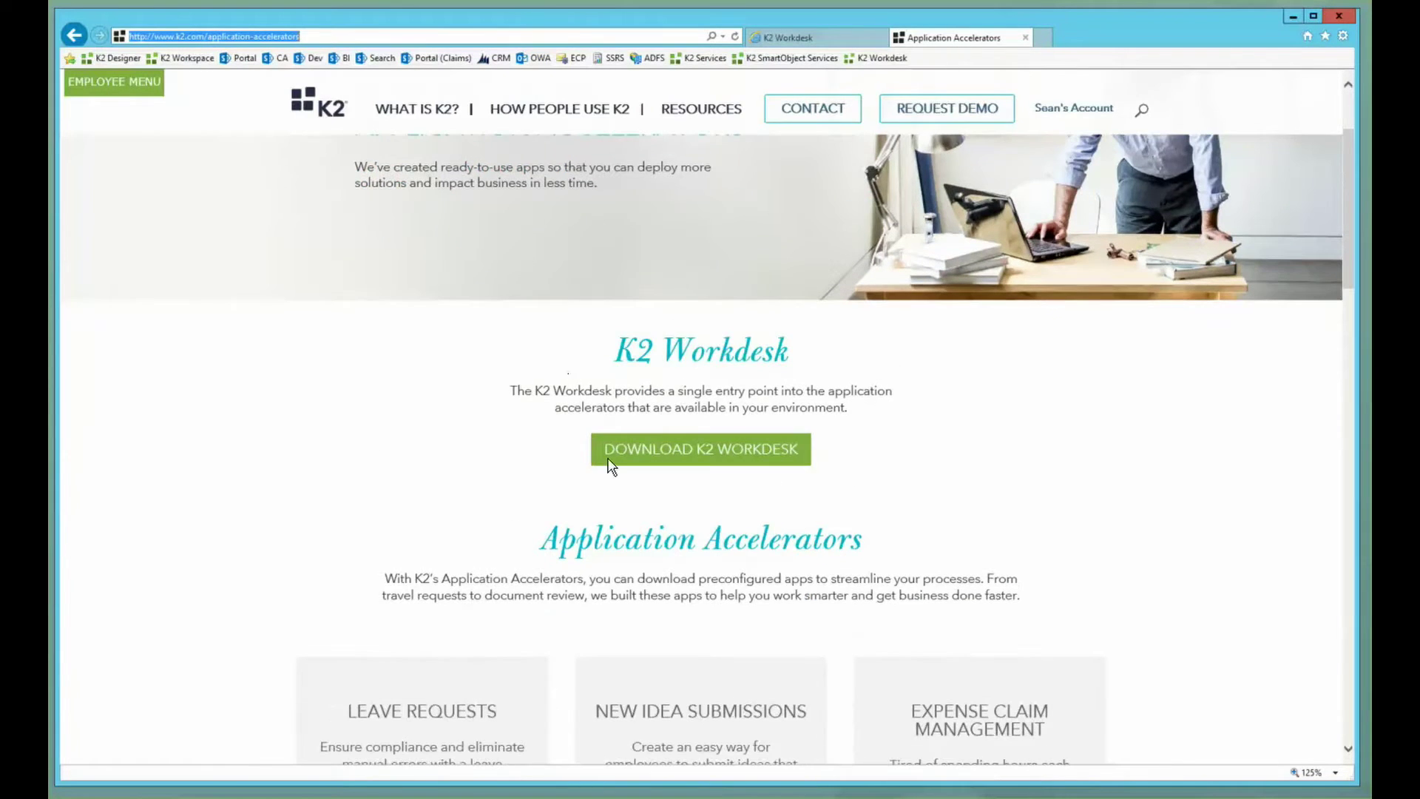
pyautogui.moveTo(1350, 241); pyautogui.dragTo(1350, 204)
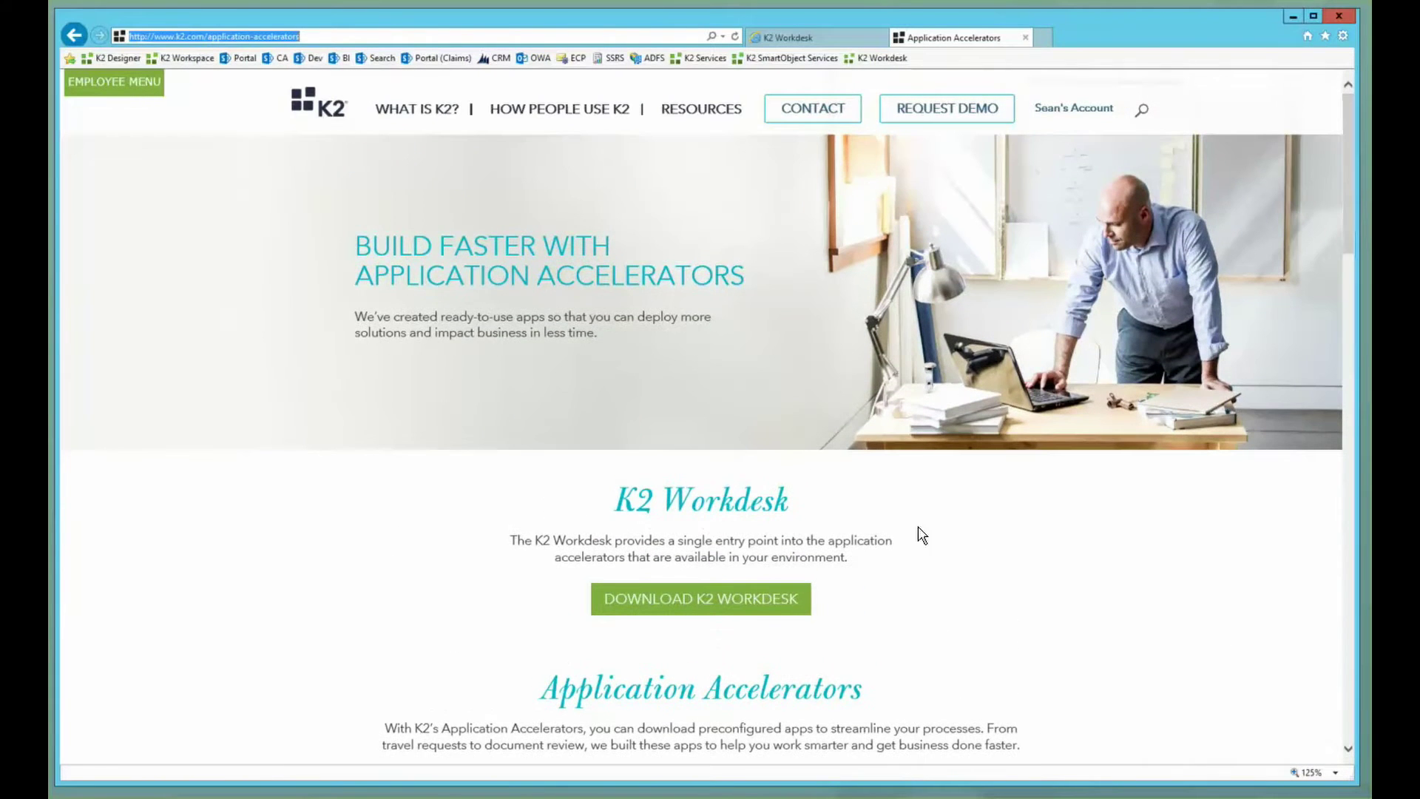
pyautogui.click(686, 607)
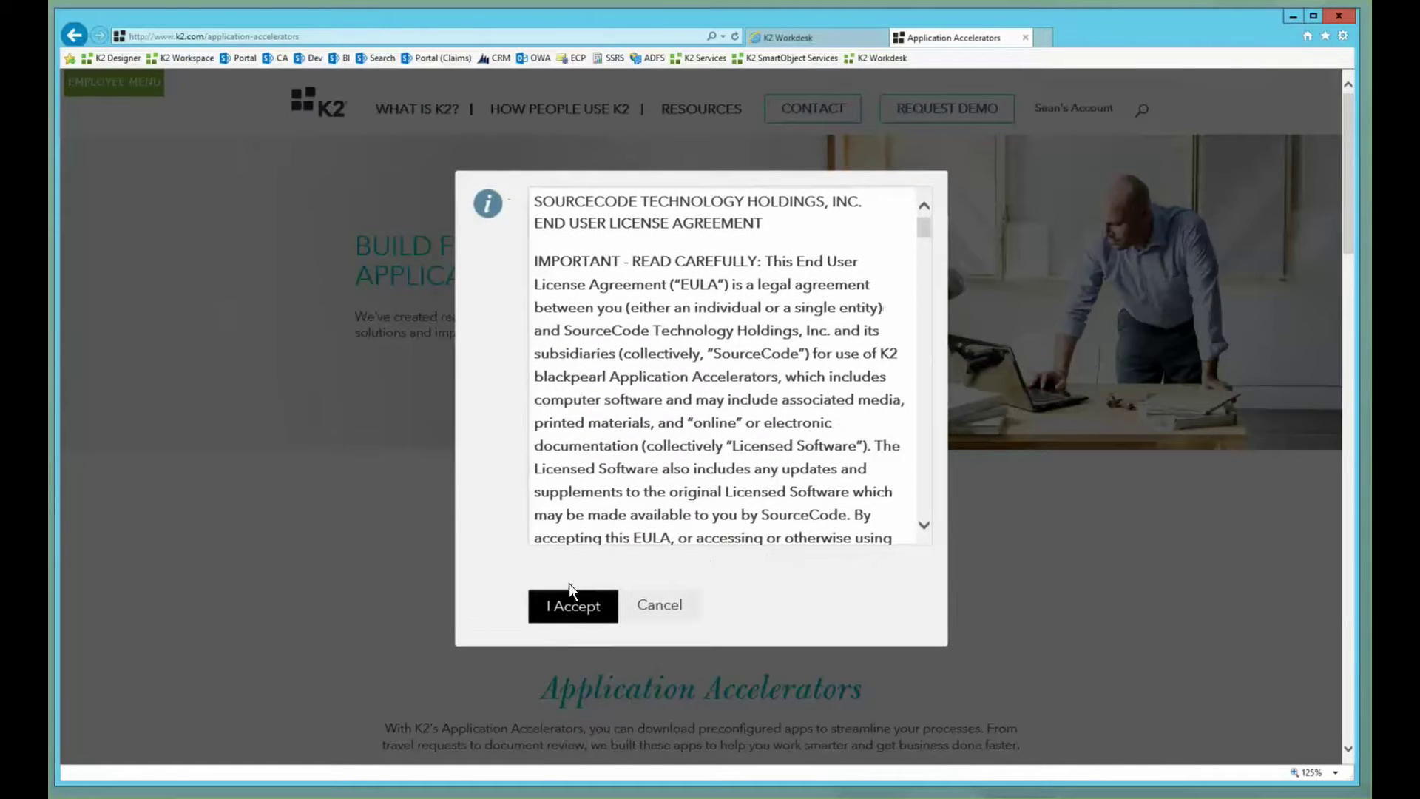
# - Read through the SourceCode EULA and accept it to start the Workdesk zip download
pyautogui.moveTo(924, 231); pyautogui.dragTo(922, 509)
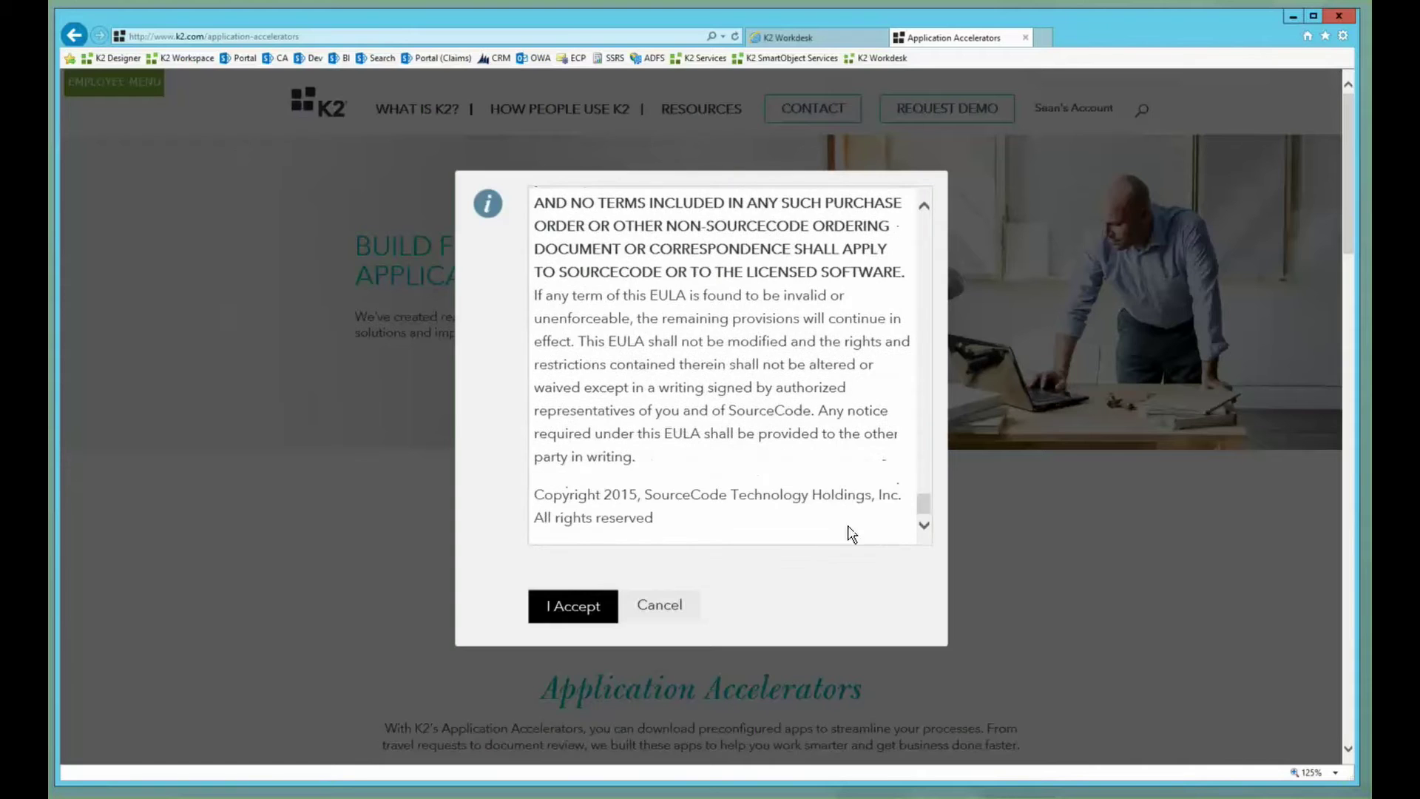
pyautogui.click(580, 607)
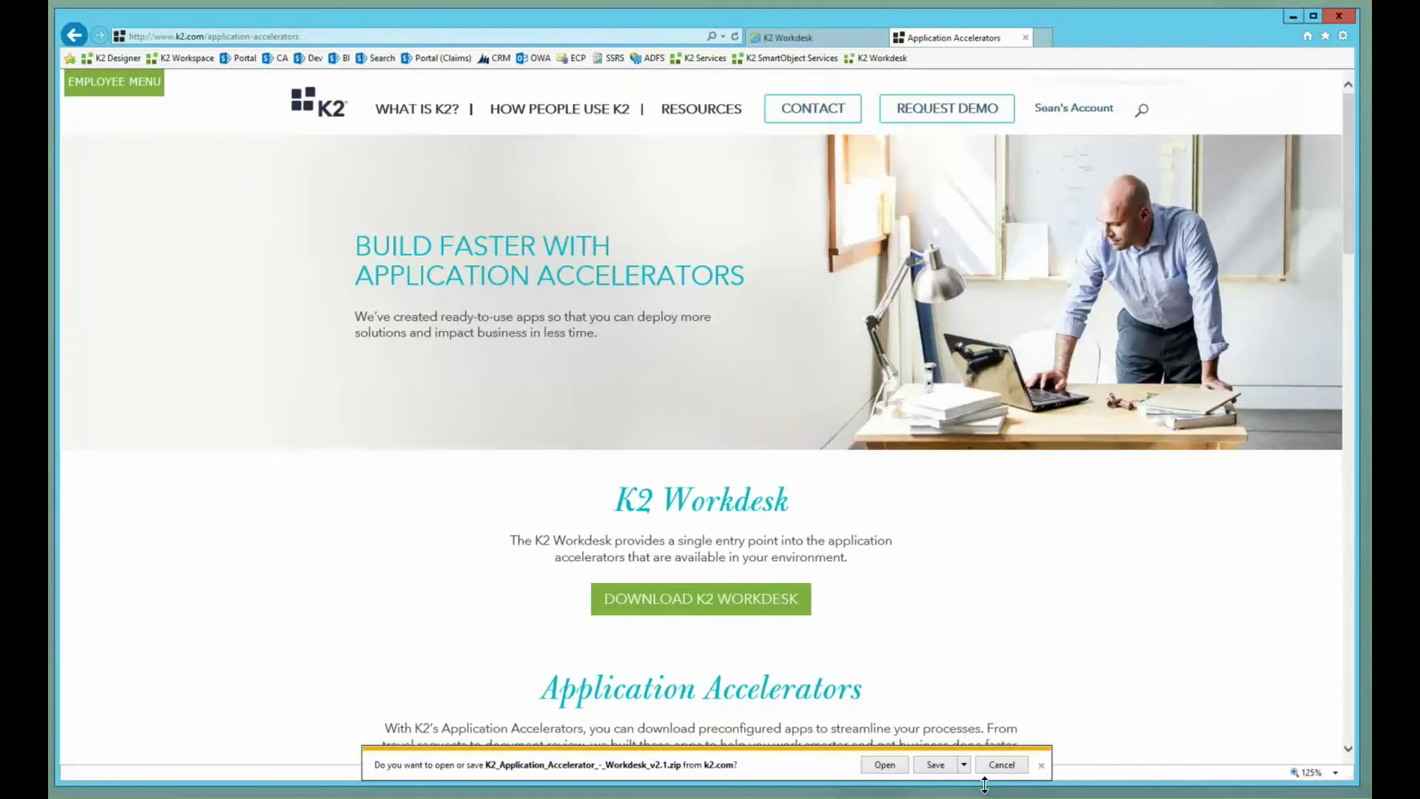
# - Save K2_Application_Accelerator_-_Workdesk_v2.1.zip into the Downloads\K2 Application Accelerators folder
pyautogui.click(964, 764)
pyautogui.click(961, 783)
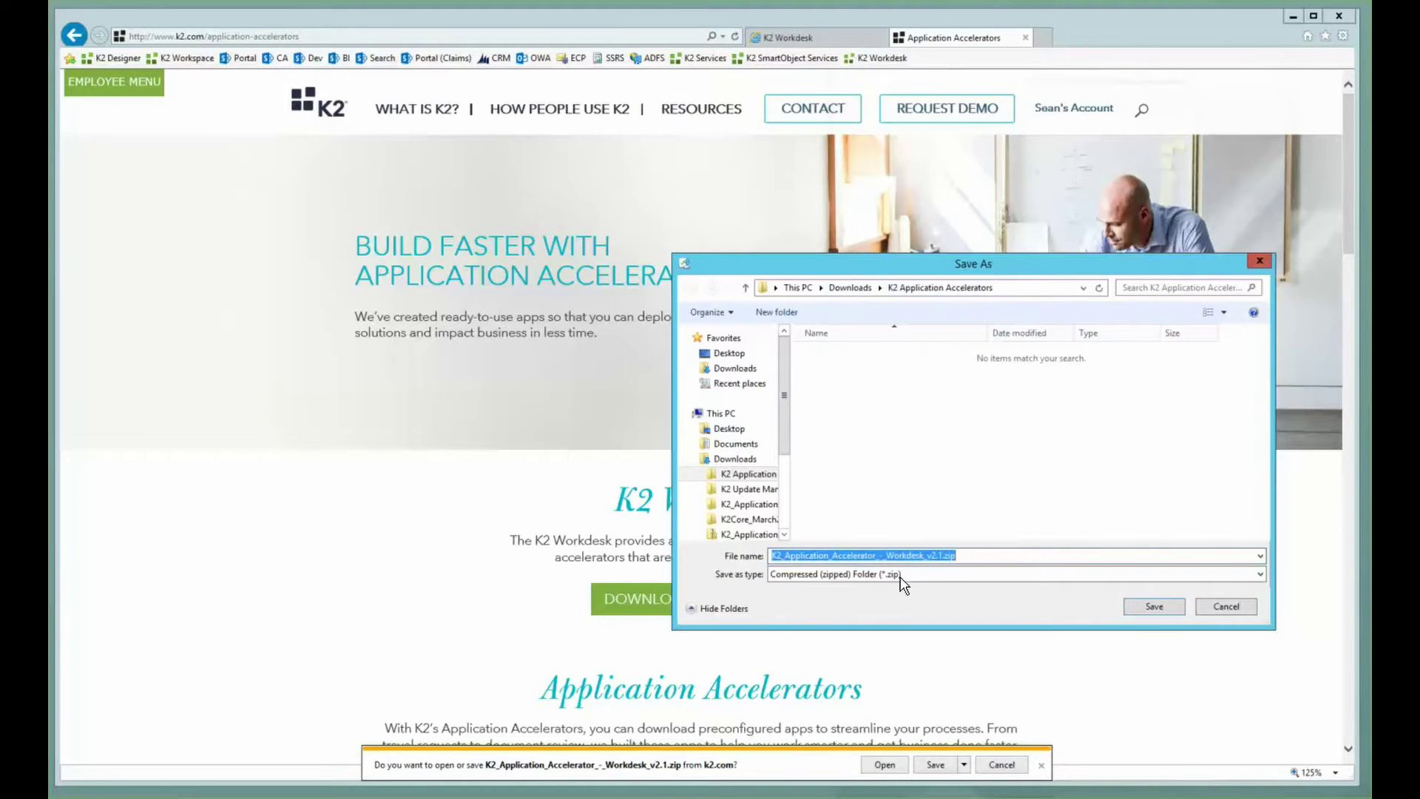
pyautogui.click(1154, 606)
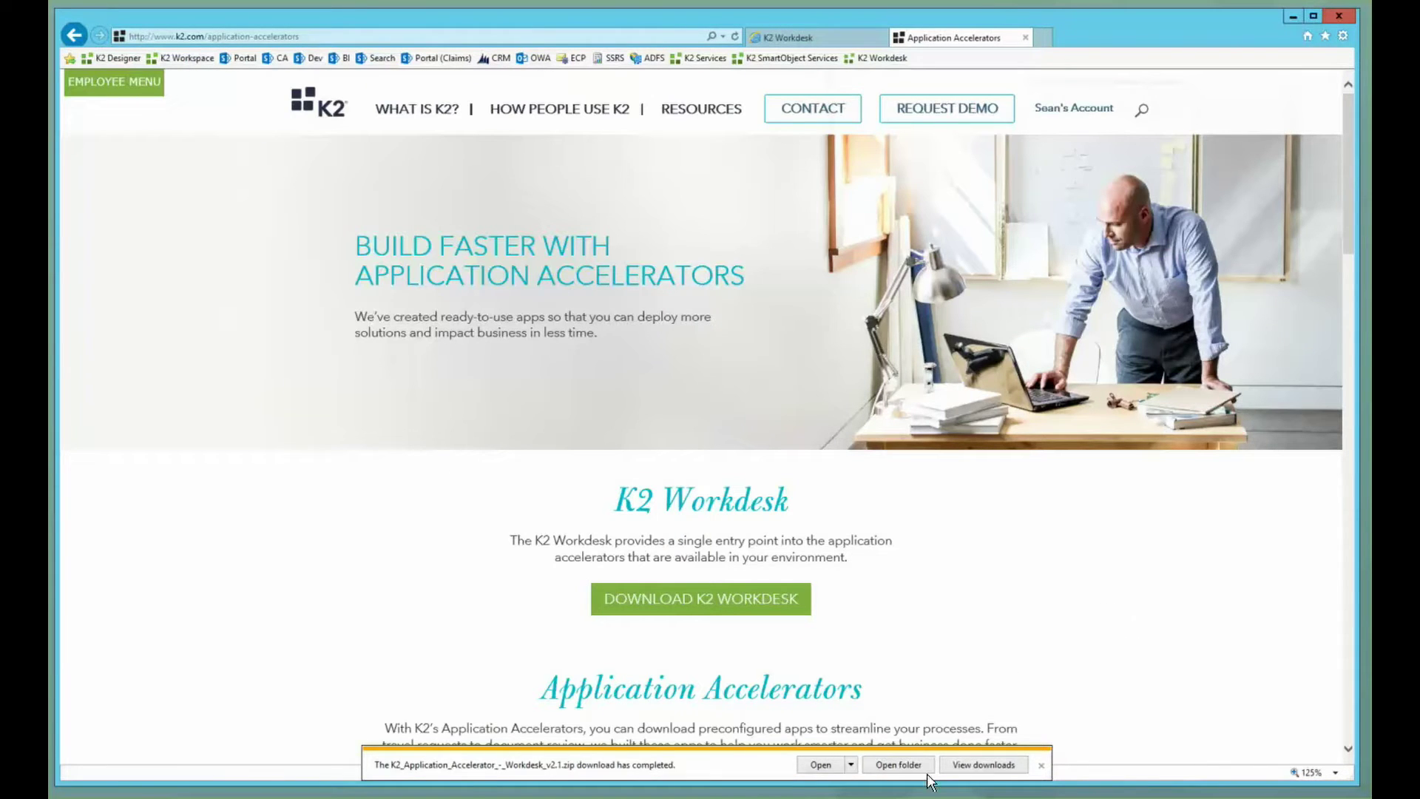
# - Open the download folder and extract the Workdesk v2.1 zip into its default folder
pyautogui.click(905, 763)
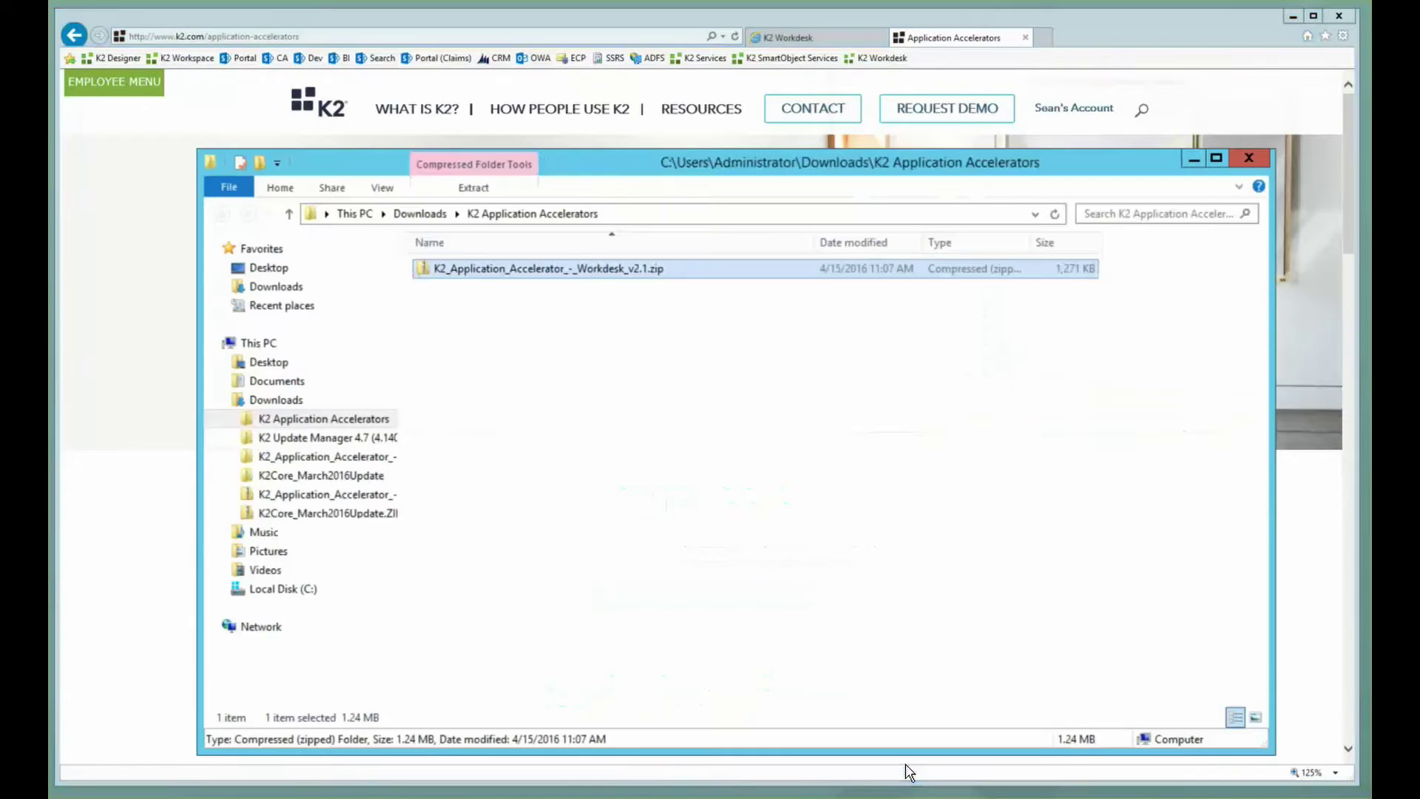
pyautogui.rightClick(505, 269)
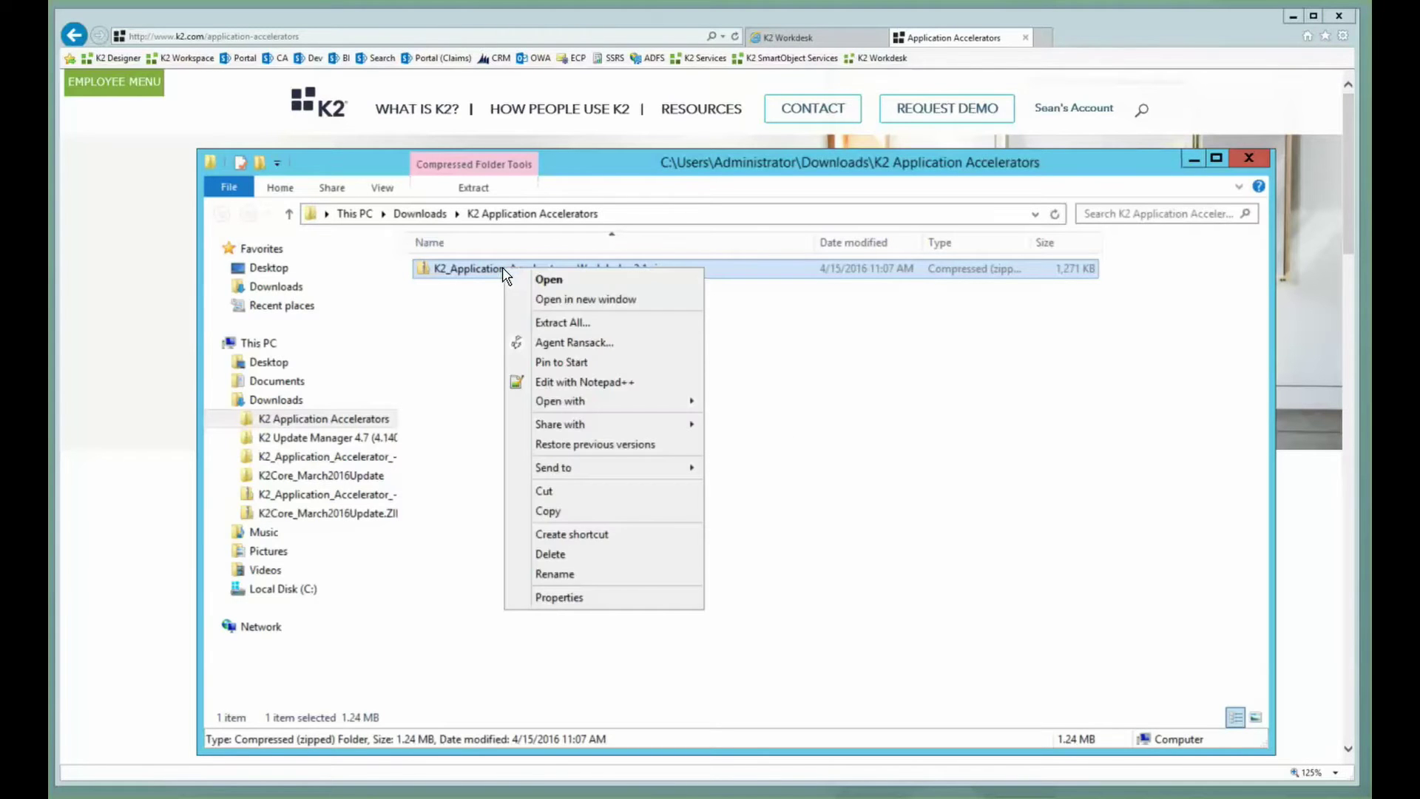
pyautogui.click(564, 322)
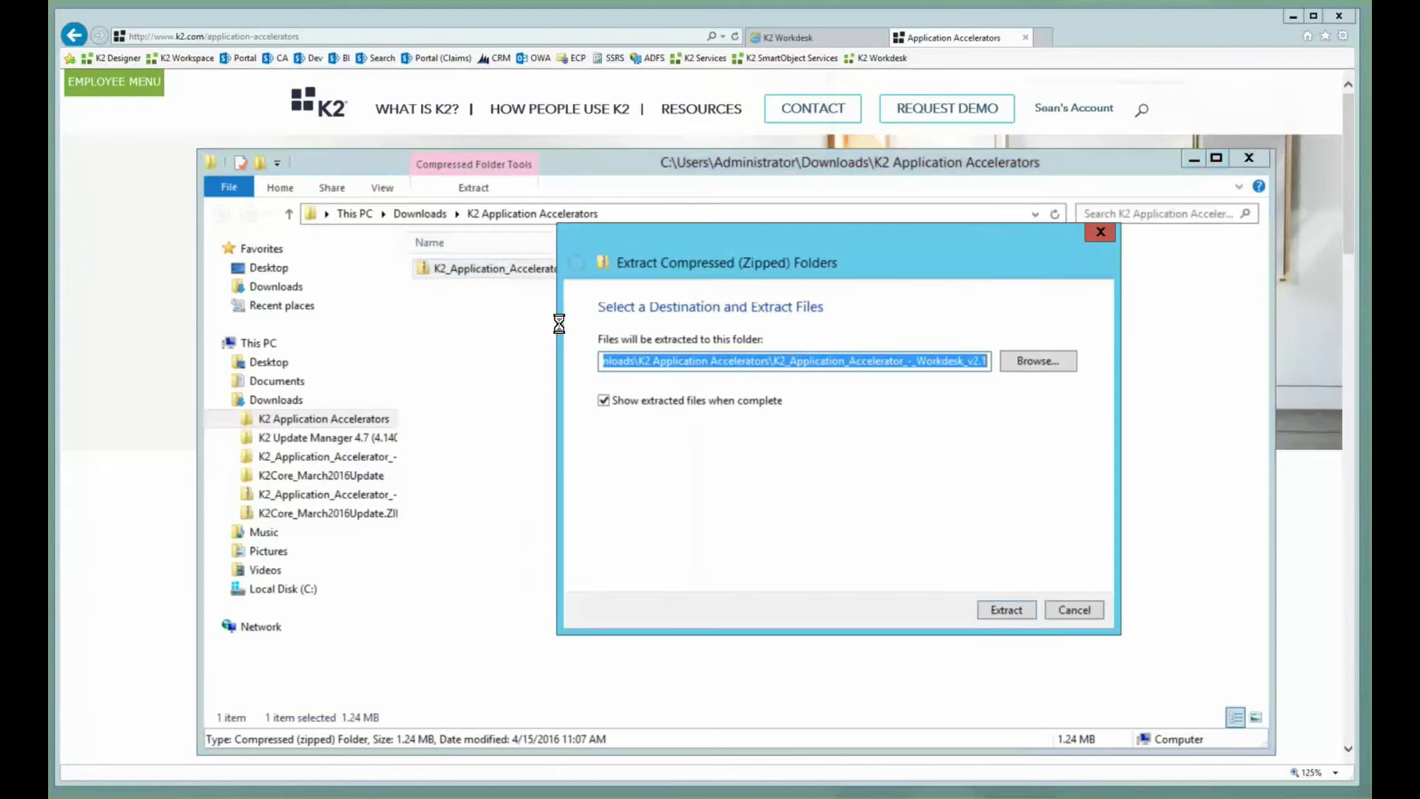
pyautogui.click(1007, 609)
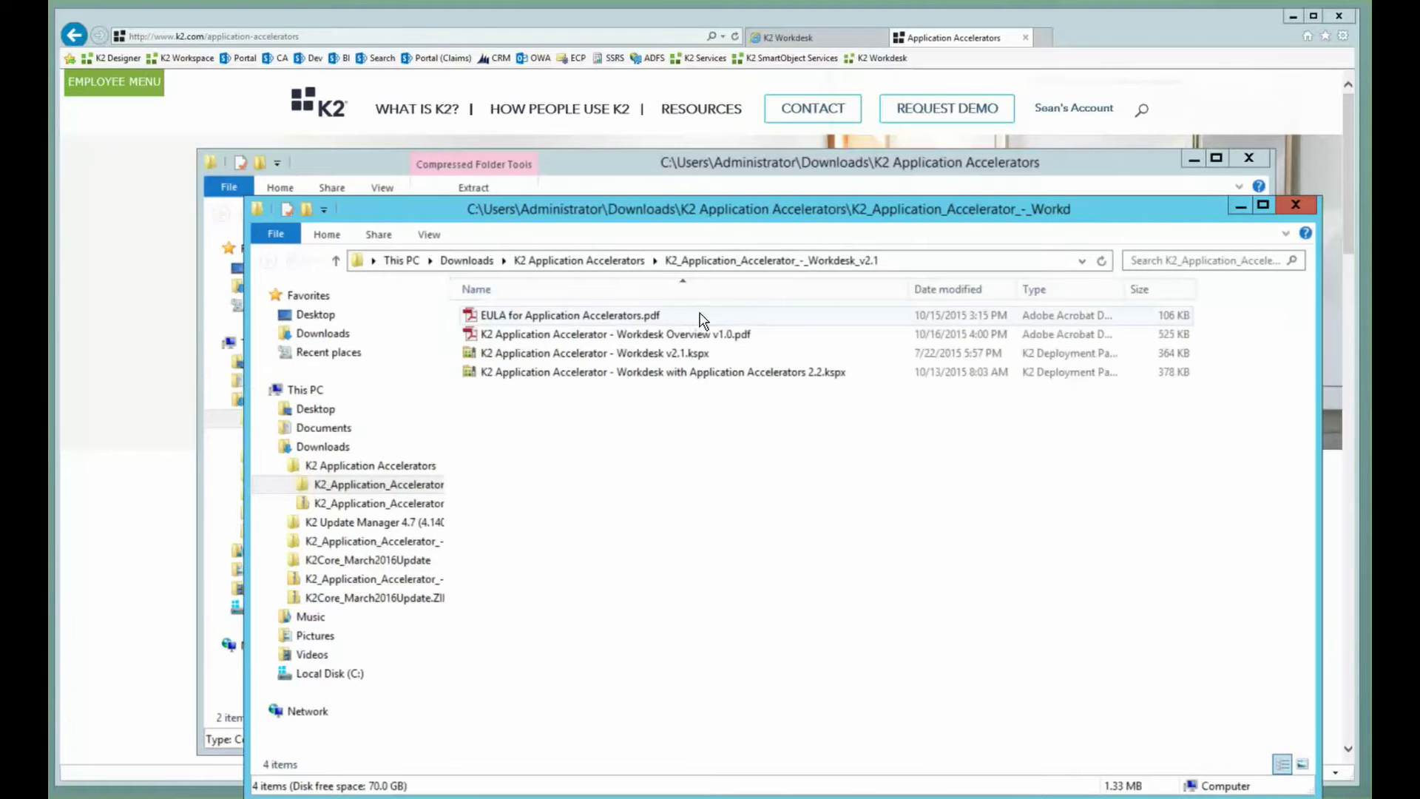
pyautogui.click(658, 315)
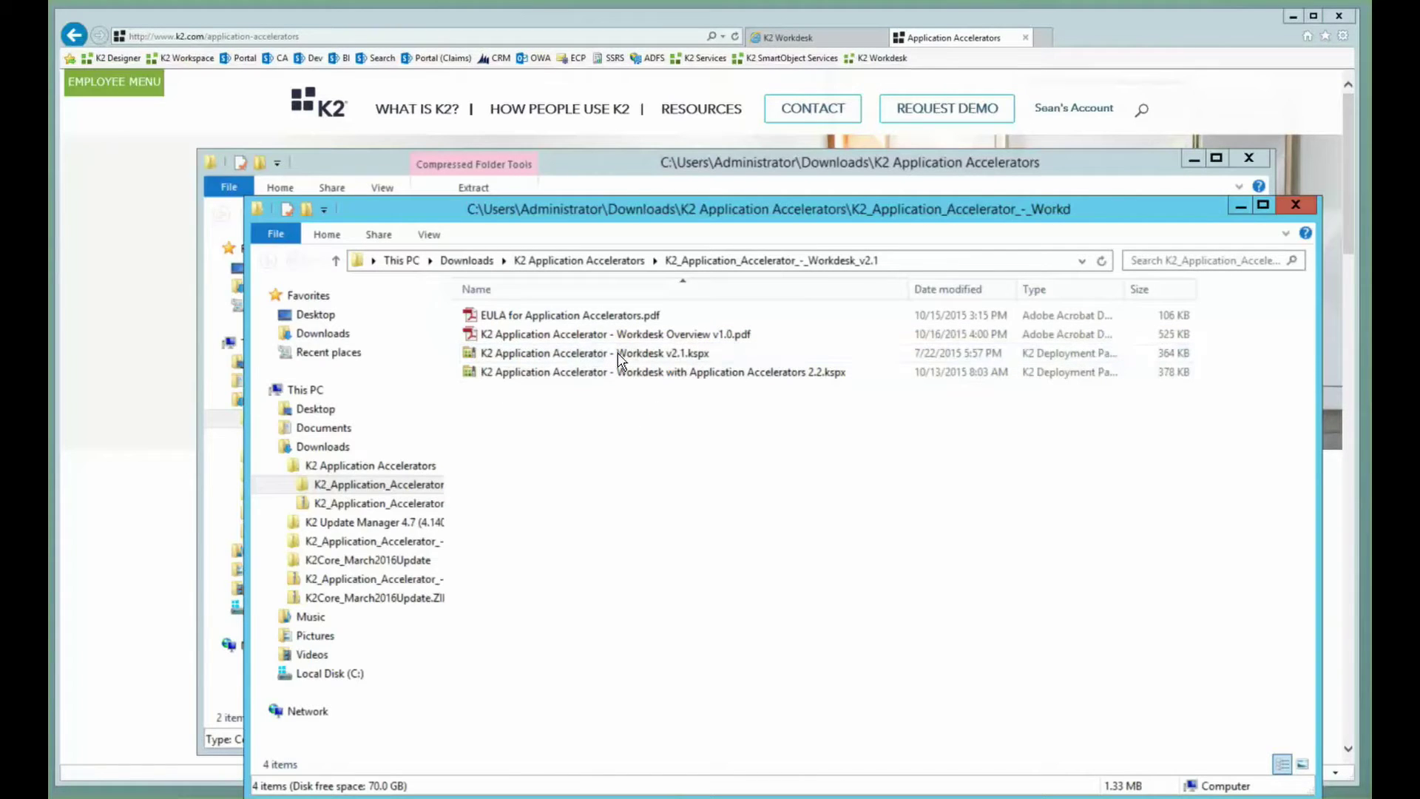
# - Select Workdesk v2.1.kspx, then settle on Workdesk with Application Accelerators 2.2.kspx
pyautogui.click(687, 354)
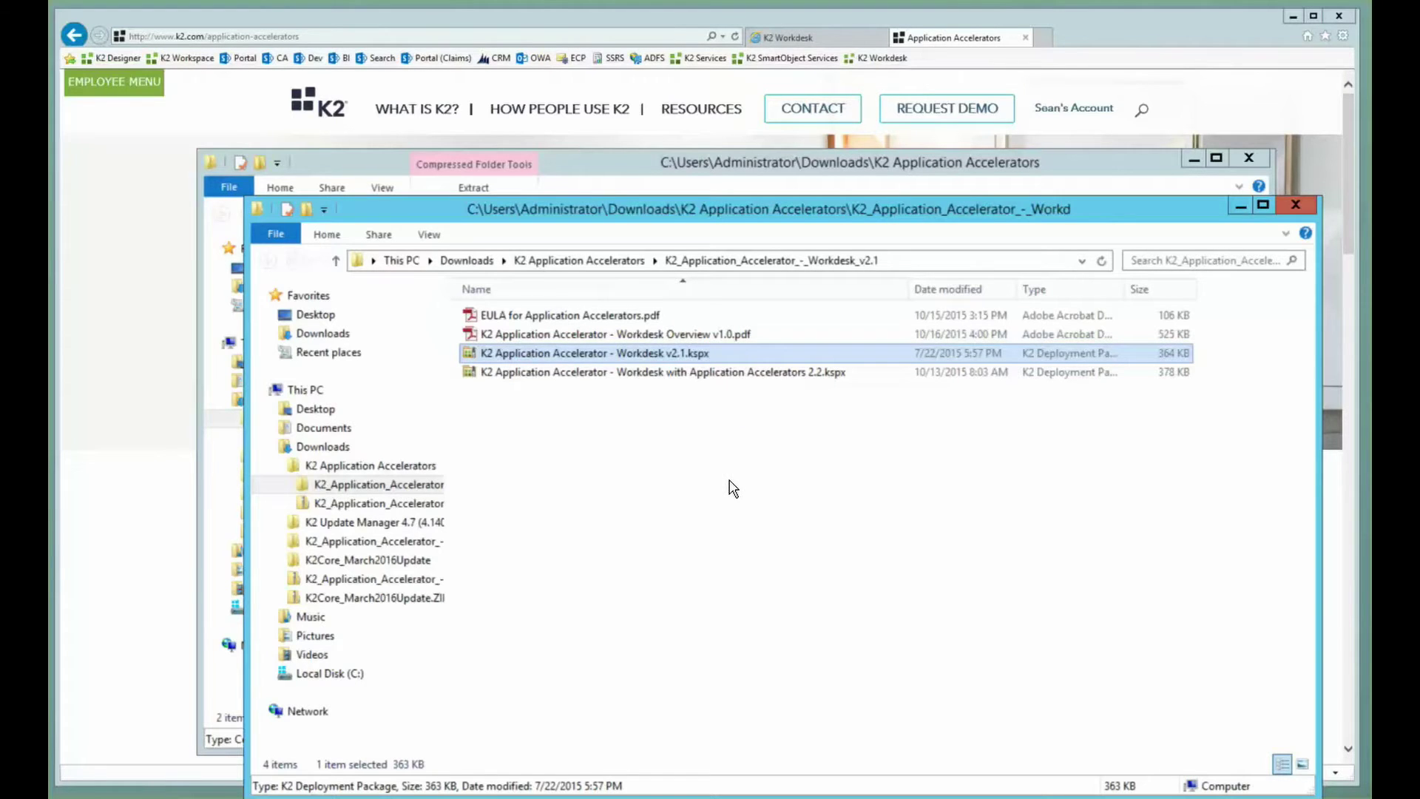
pyautogui.click(668, 369)
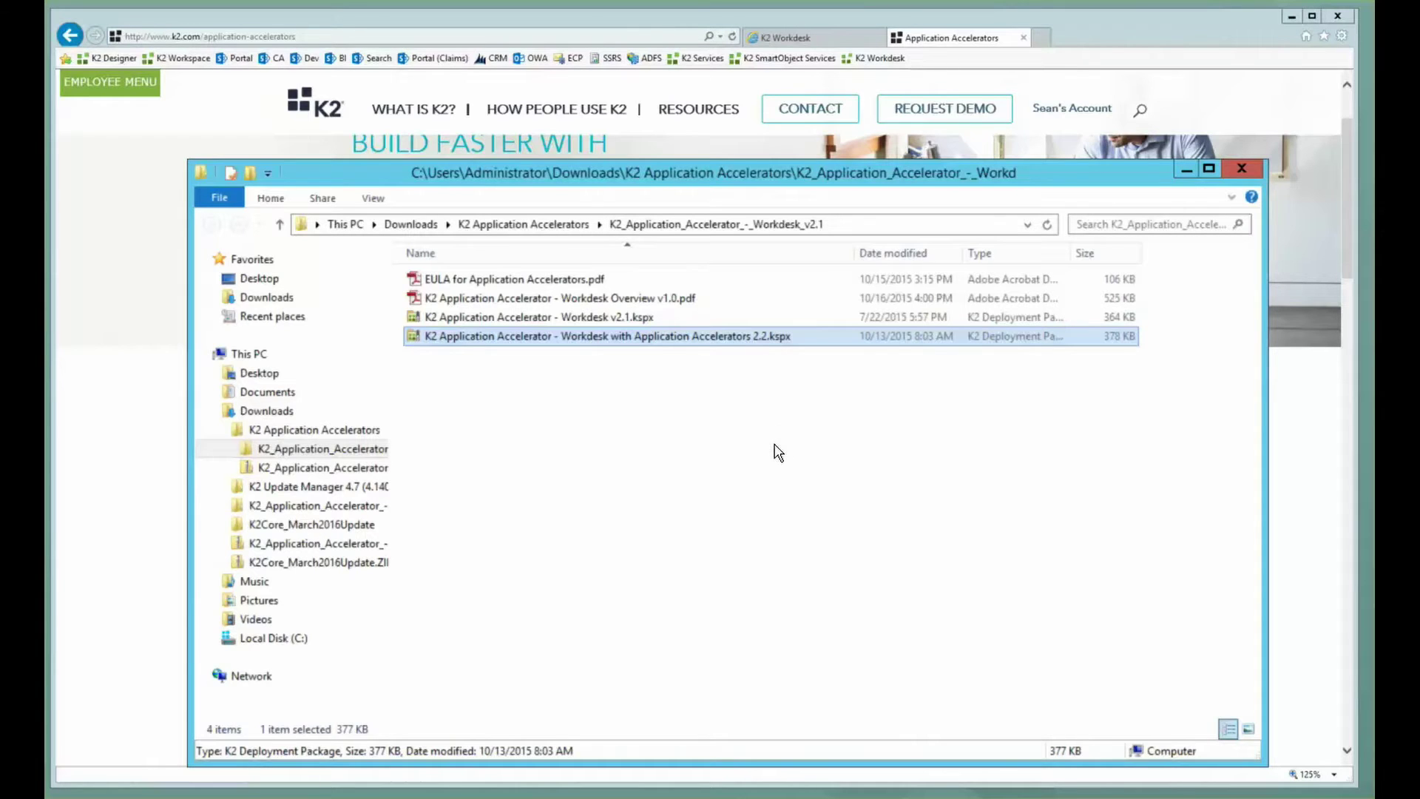
# - Load Workdesk with Application Accelerators 2.2.kspx and continue past Select Package with default options
pyautogui.doubleClick(600, 335)
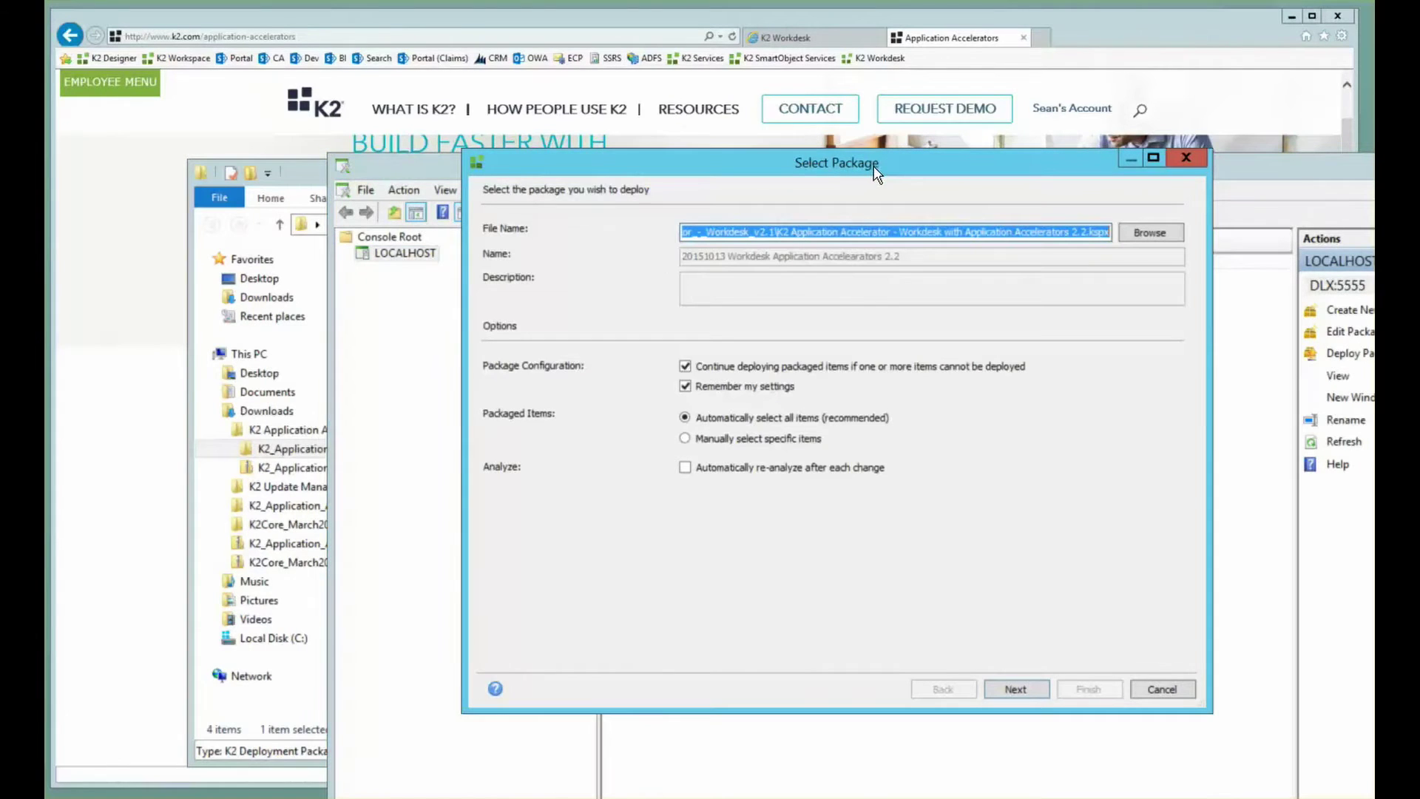
pyautogui.moveTo(881, 162); pyautogui.dragTo(811, 154)
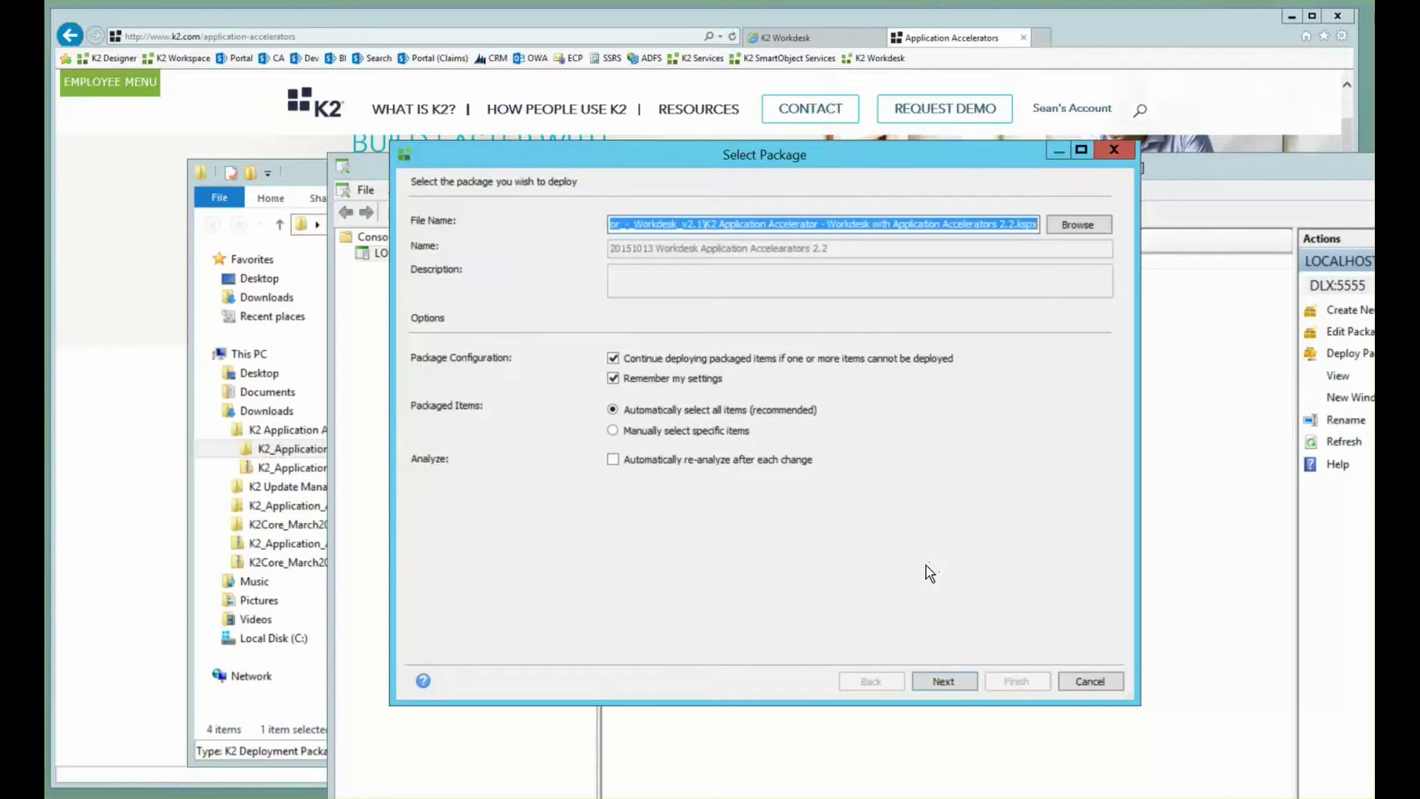
pyautogui.click(944, 681)
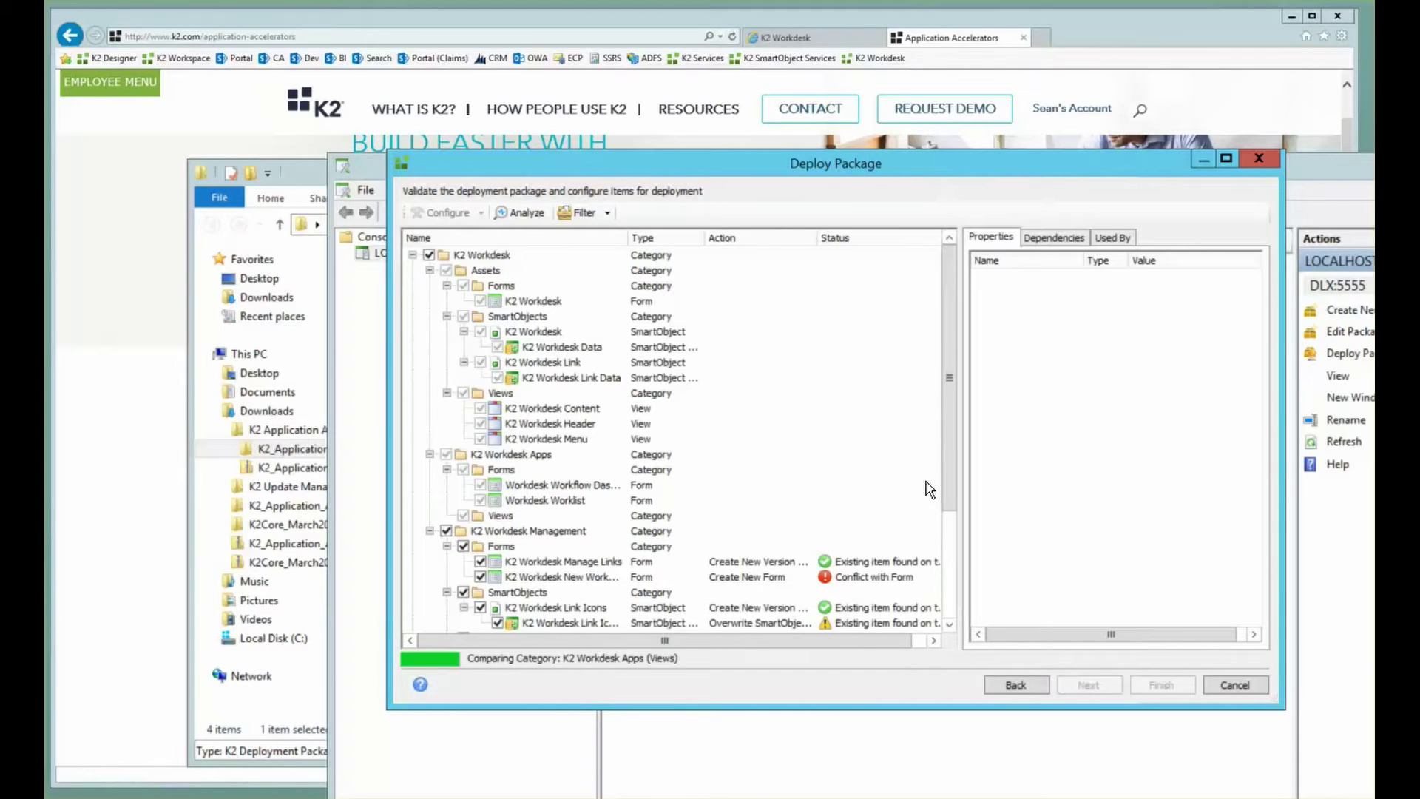
# - Let the analysis complete and scroll the item tree to review actions and conflicts
pyautogui.moveTo(949, 416)
pyautogui.mouseDown()
pyautogui.moveTo(951, 584)
pyautogui.moveTo(942, 410)
pyautogui.mouseUp()
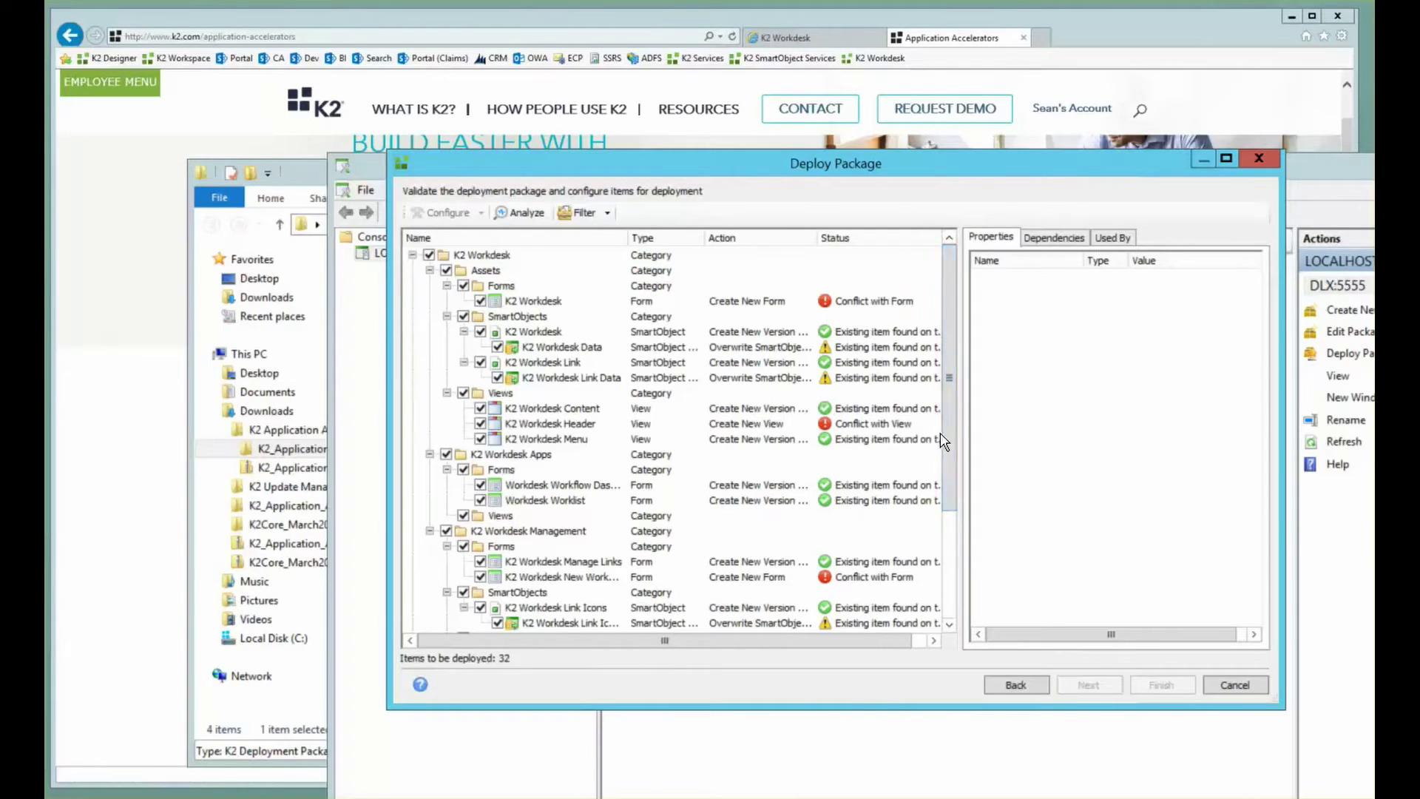
pyautogui.scroll(-3, 948, 482)
pyautogui.scroll(3, 948, 482)
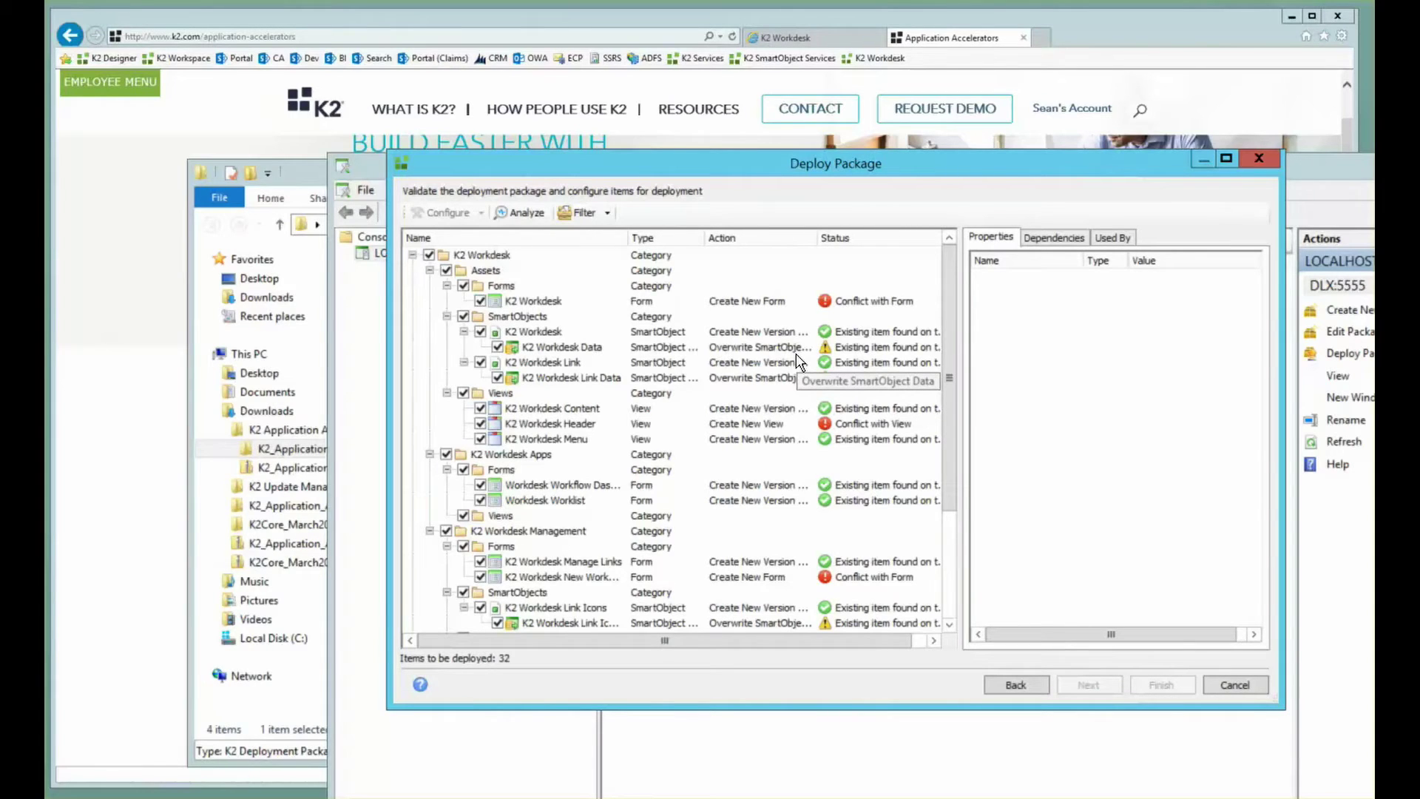
# - Cancel the deployment without saving, close the console, and return to the Application Workdesk tab
pyautogui.click(1234, 685)
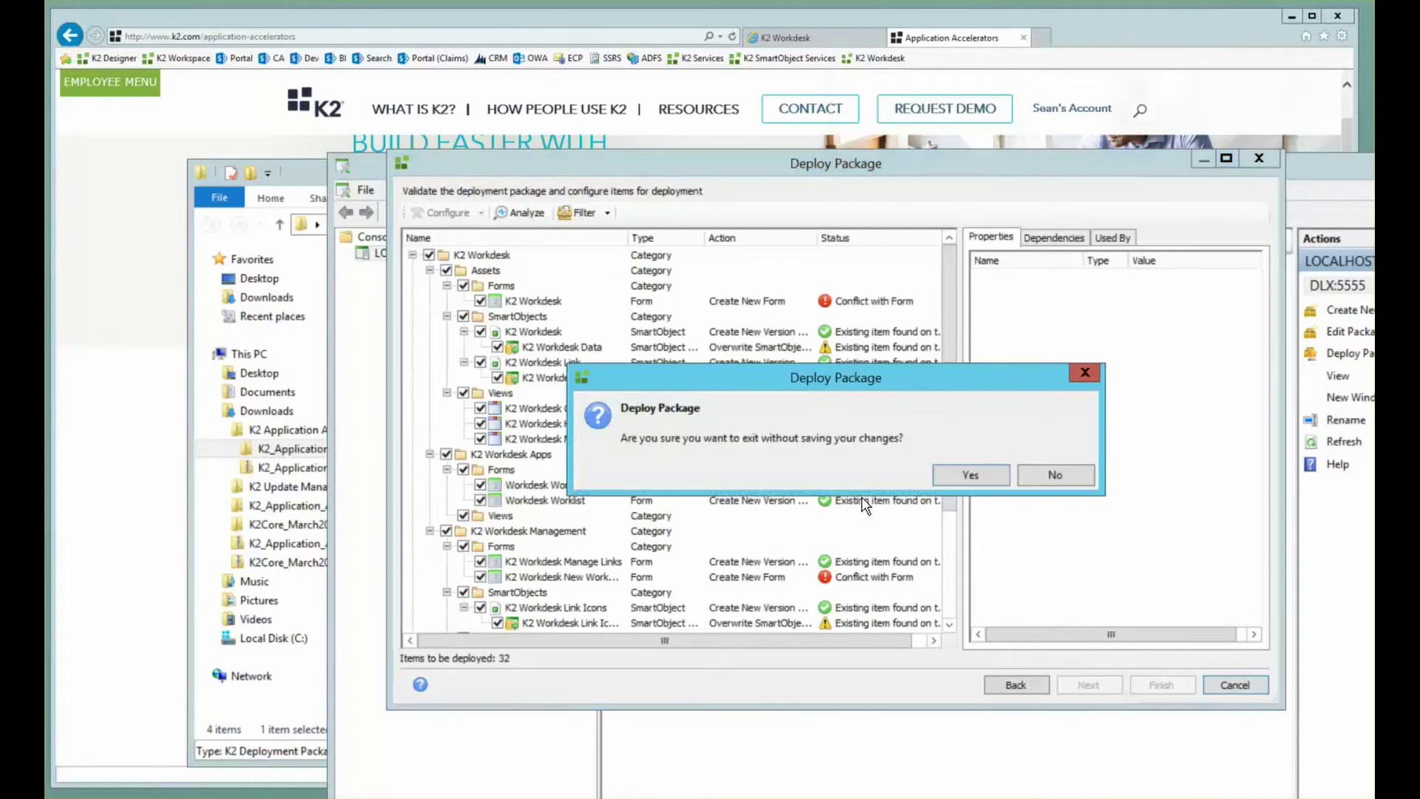
pyautogui.click(971, 476)
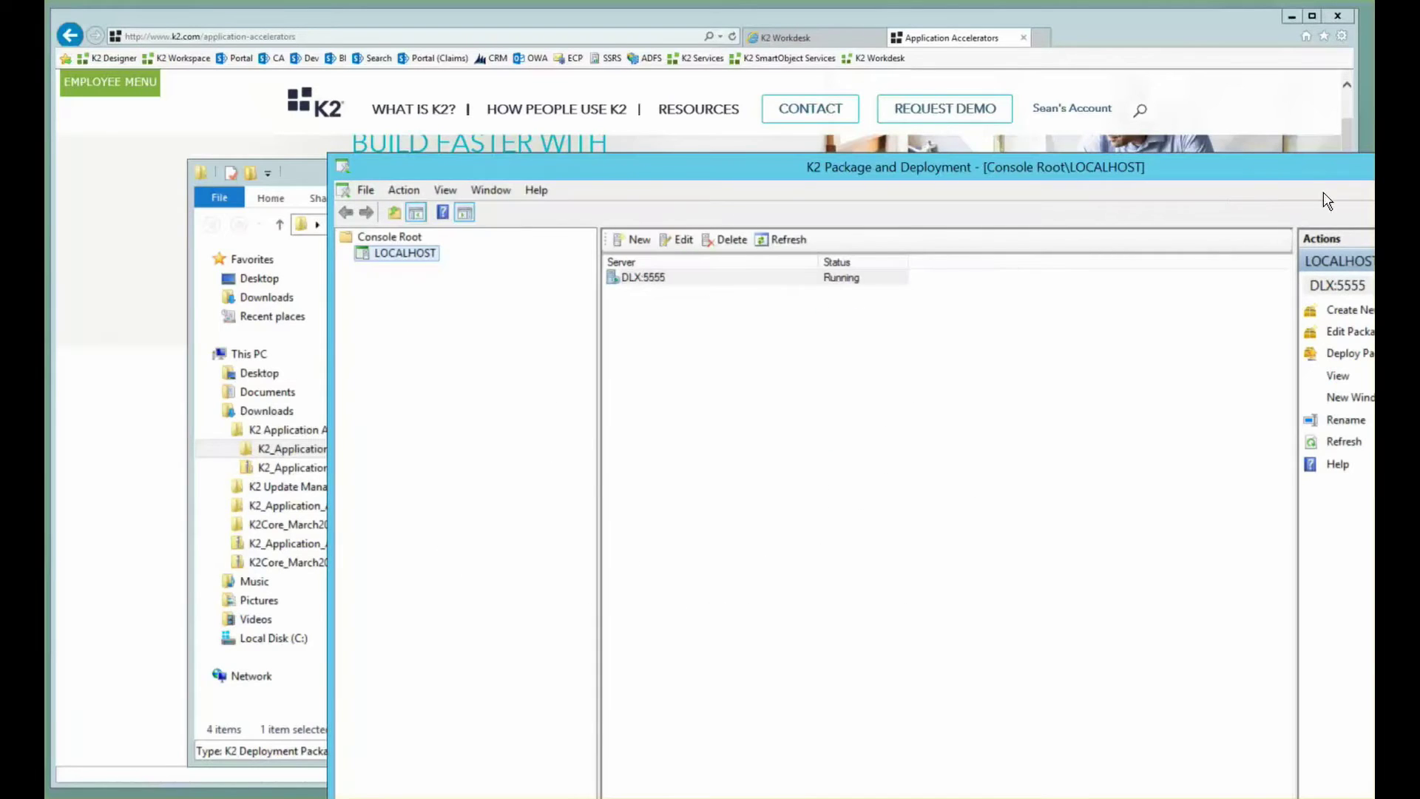
pyautogui.hotkey('alt', 'F4')
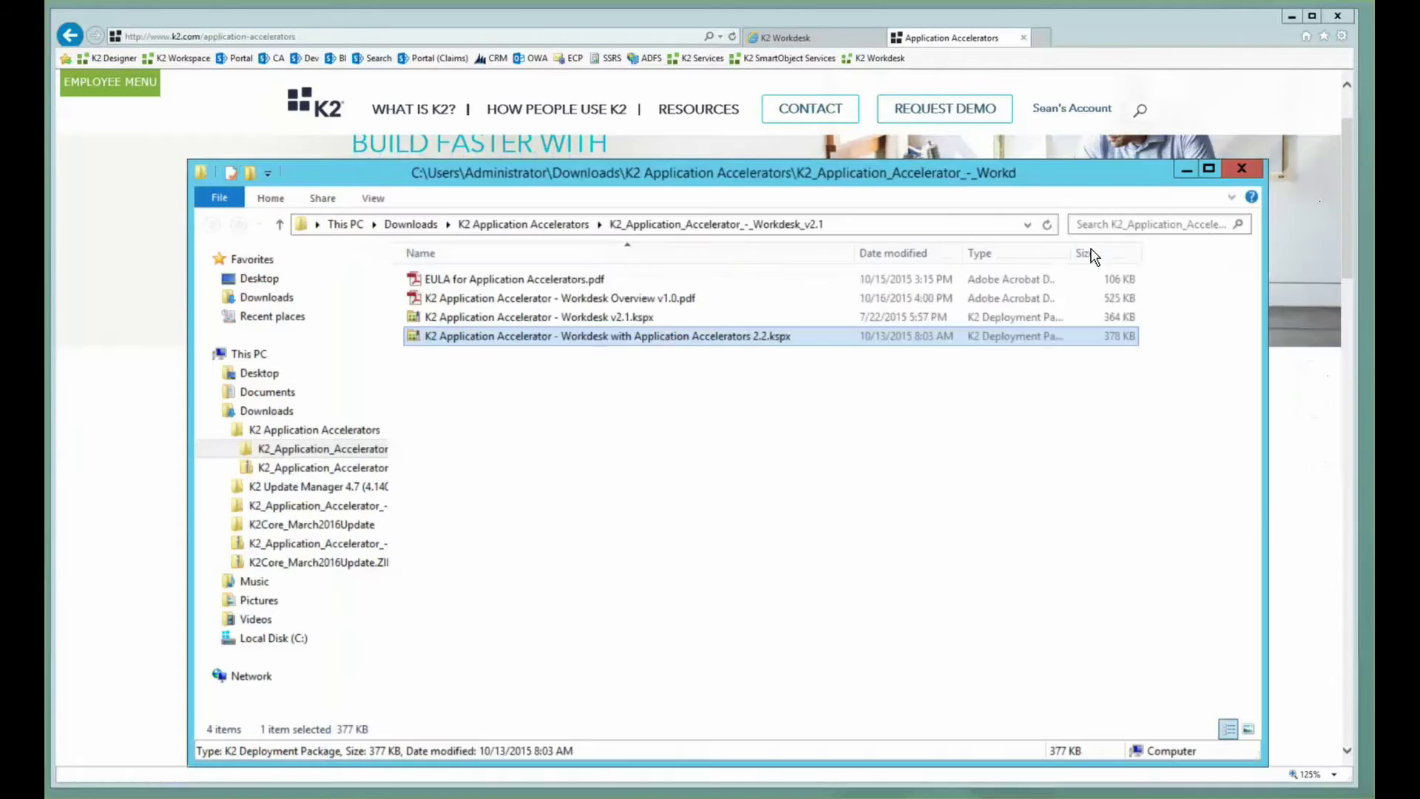
pyautogui.click(813, 37)
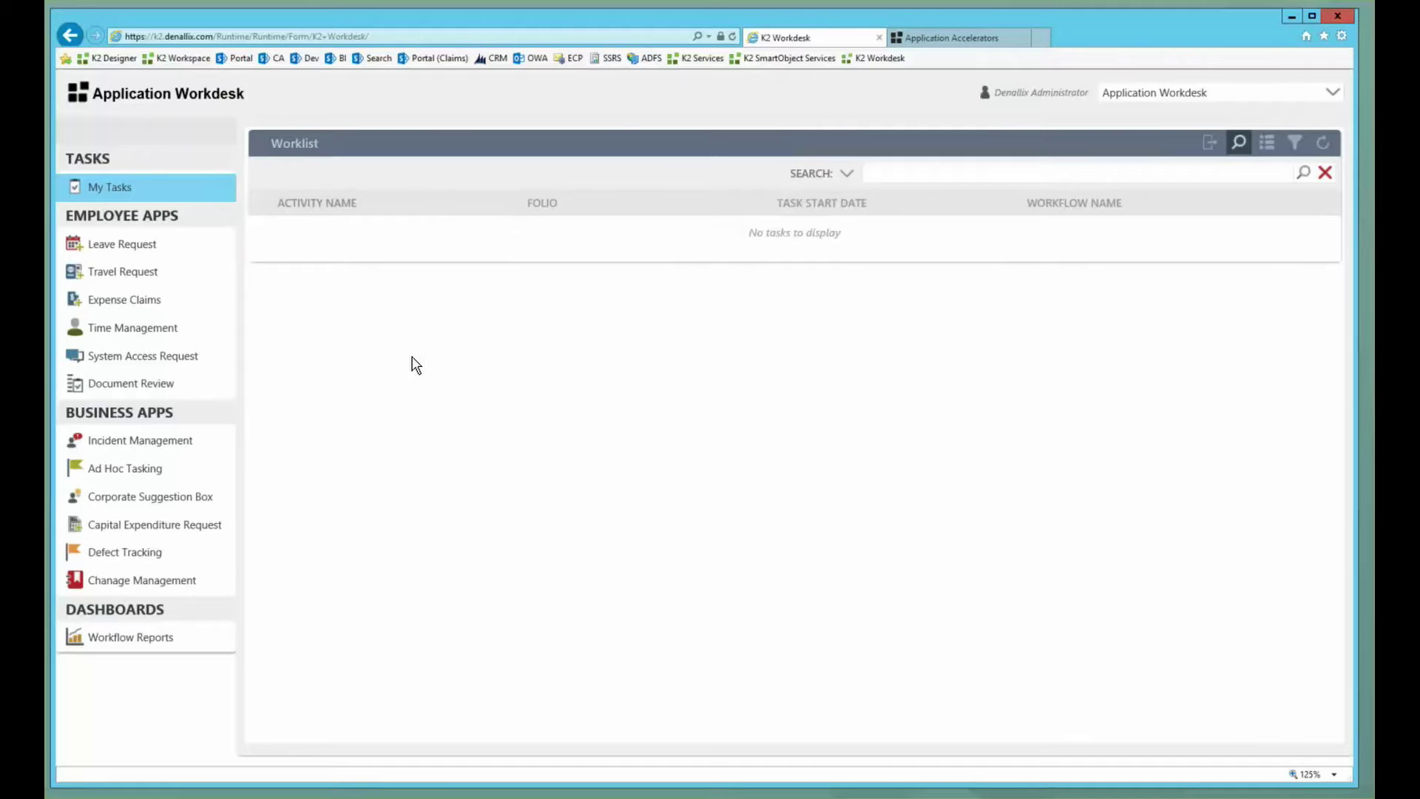
pyautogui.click(173, 244)
pyautogui.click(113, 185)
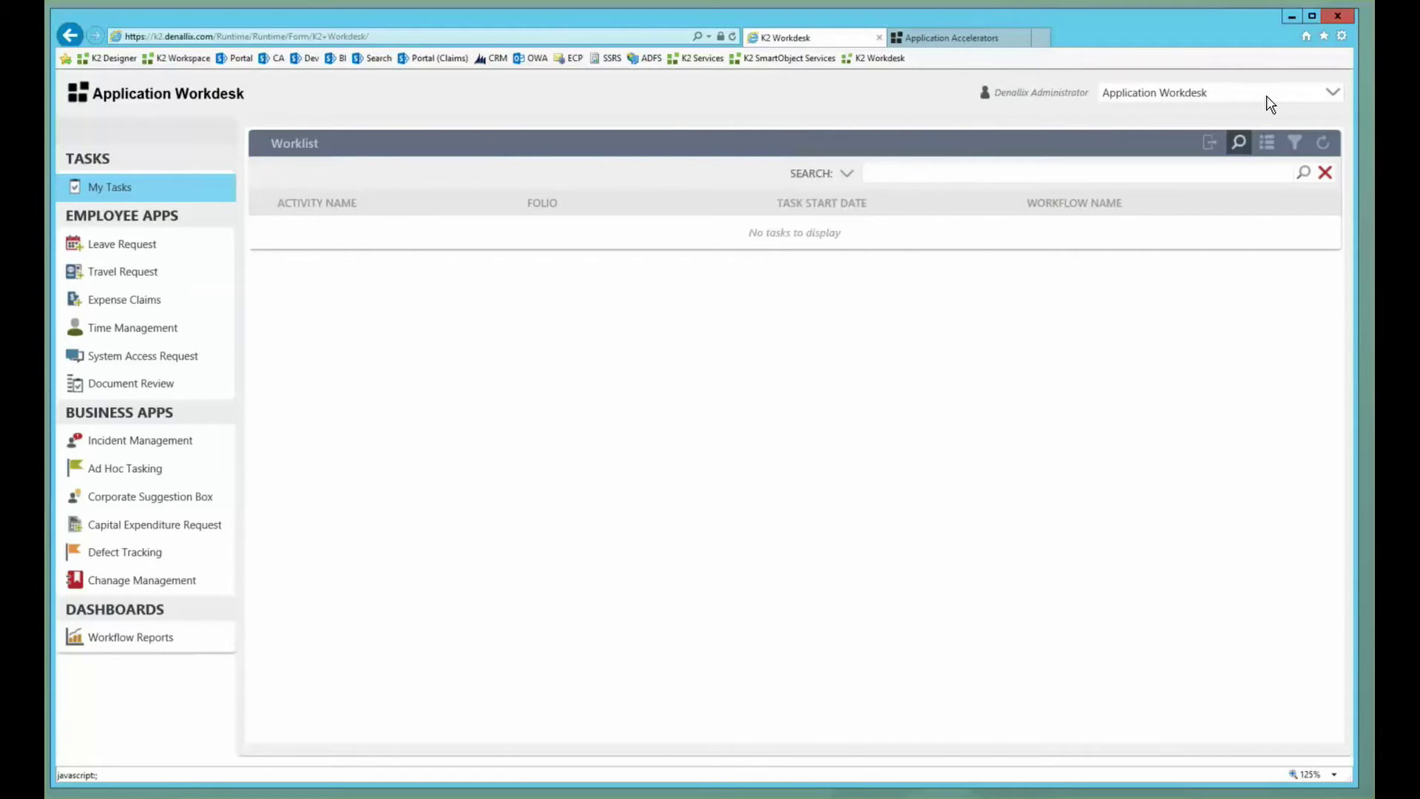
# - Use the workdesk dropdown to switch to Tasks Workdesk, then to Management Workdesk
pyautogui.click(1295, 100)
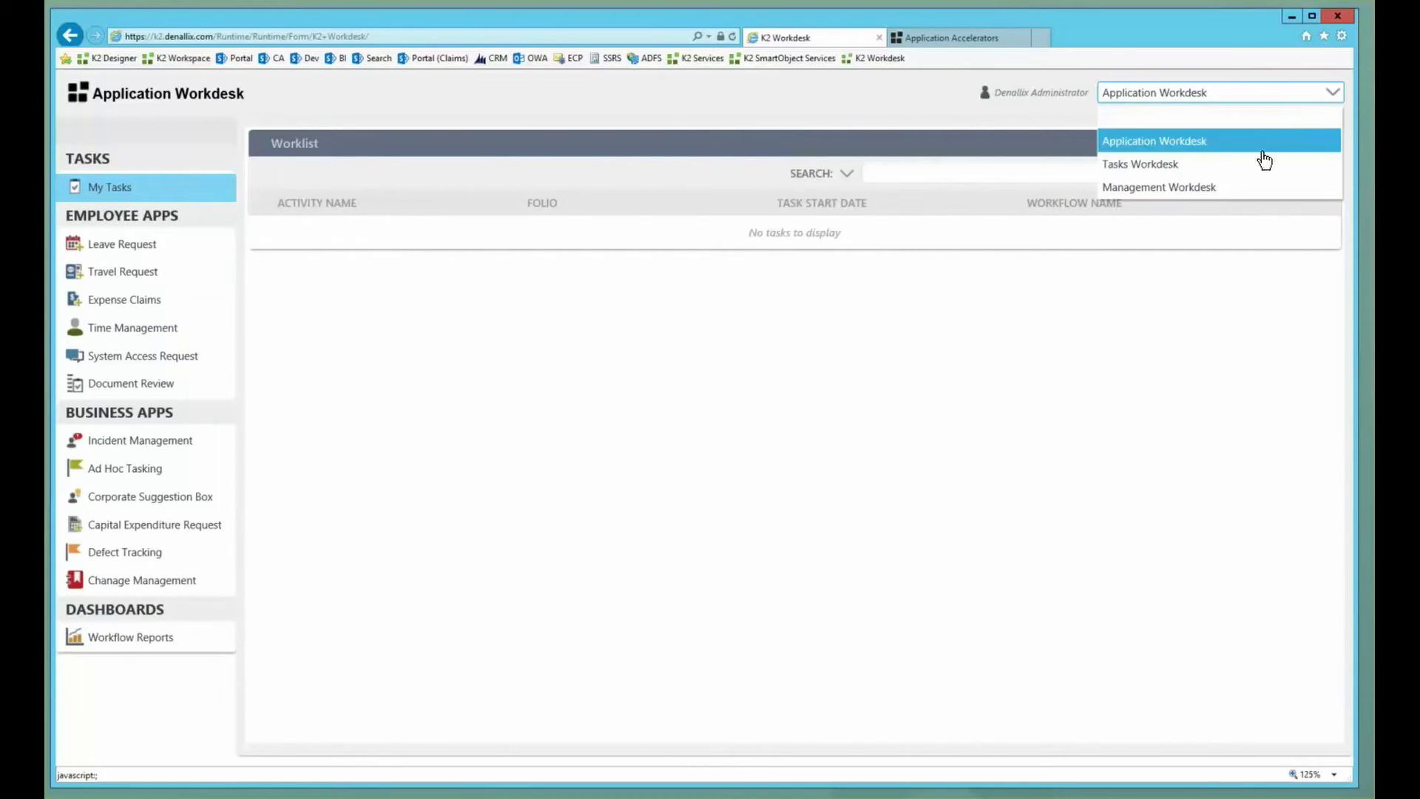
pyautogui.click(1181, 166)
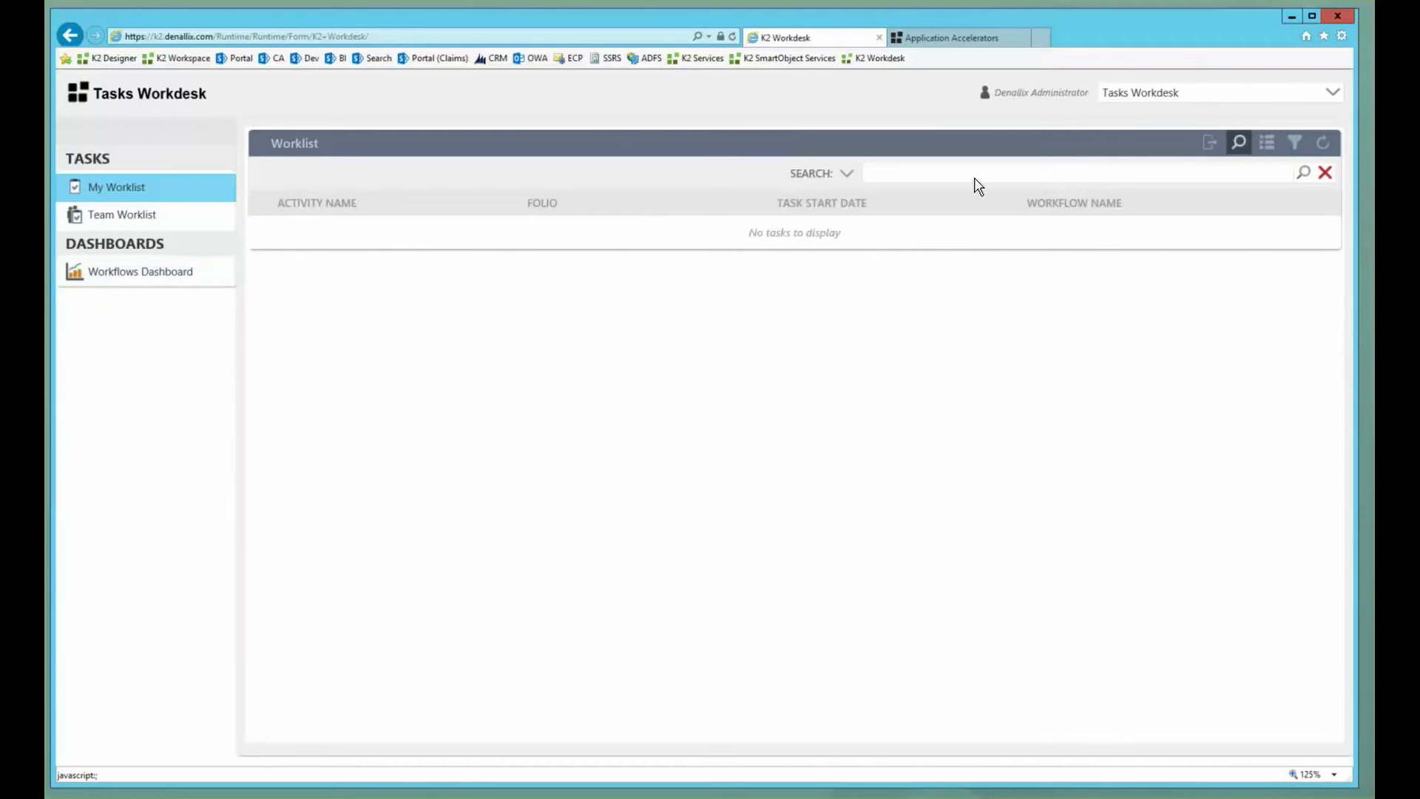
pyautogui.click(1266, 101)
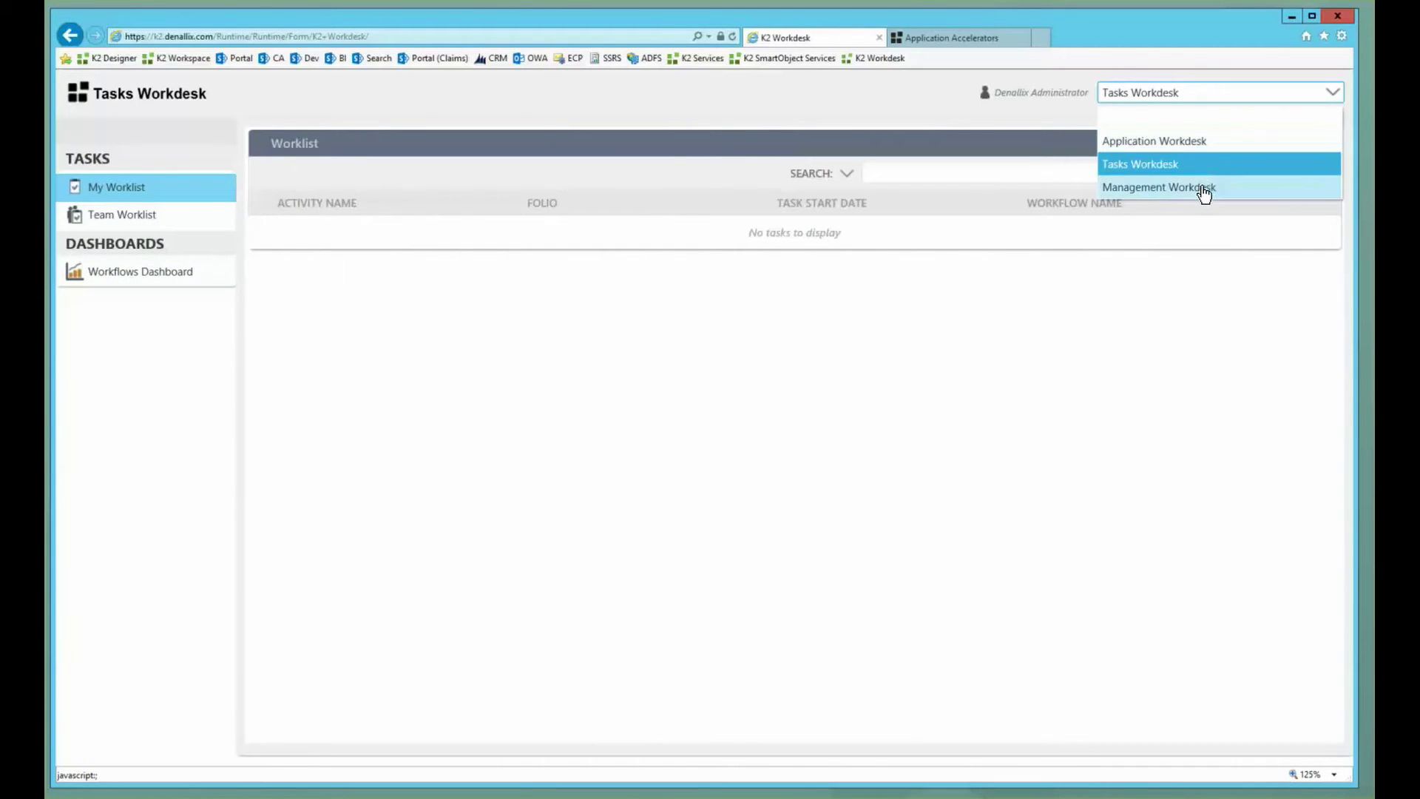
pyautogui.click(1206, 188)
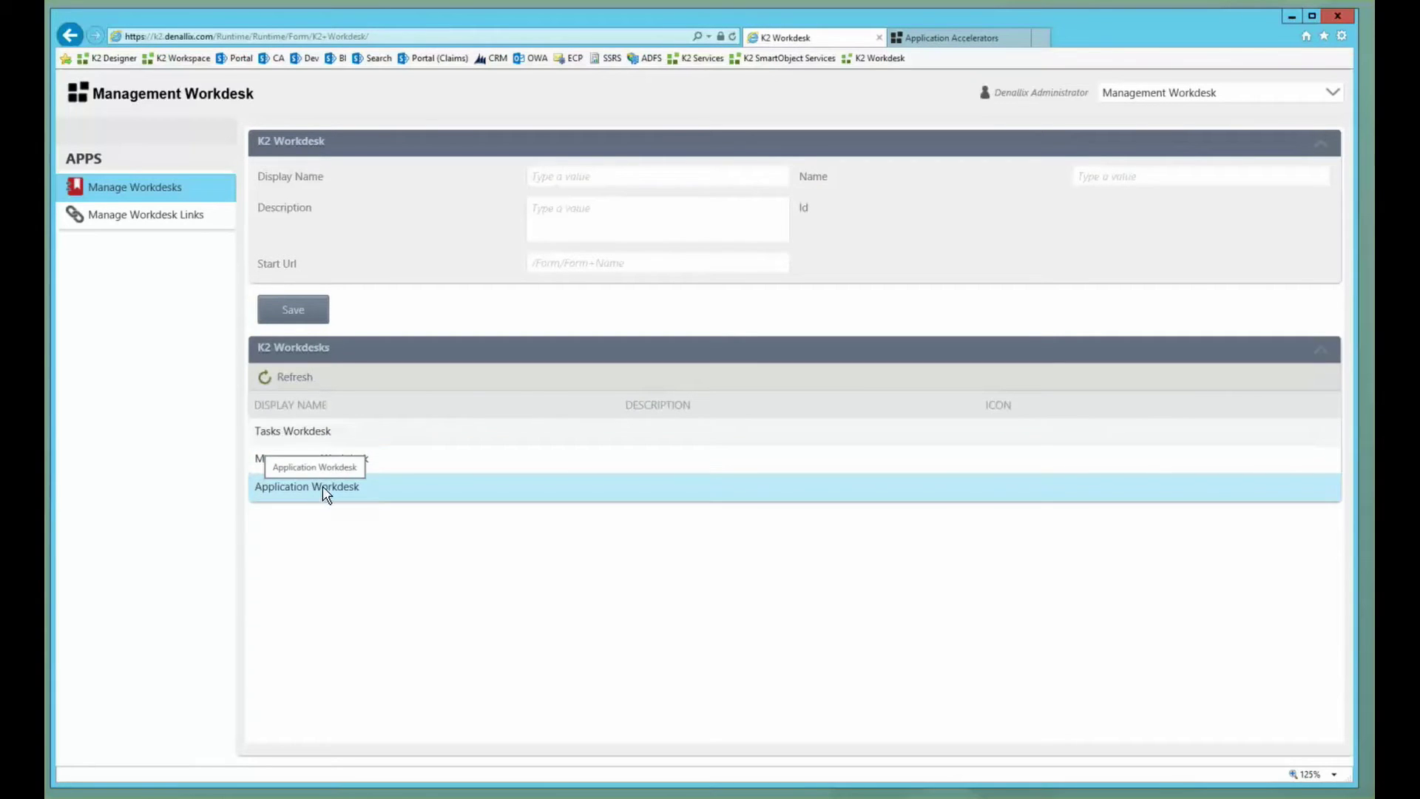
# - Open Manage Workdesk Links and scroll through the Application Workdesk's links grid
pyautogui.click(145, 214)
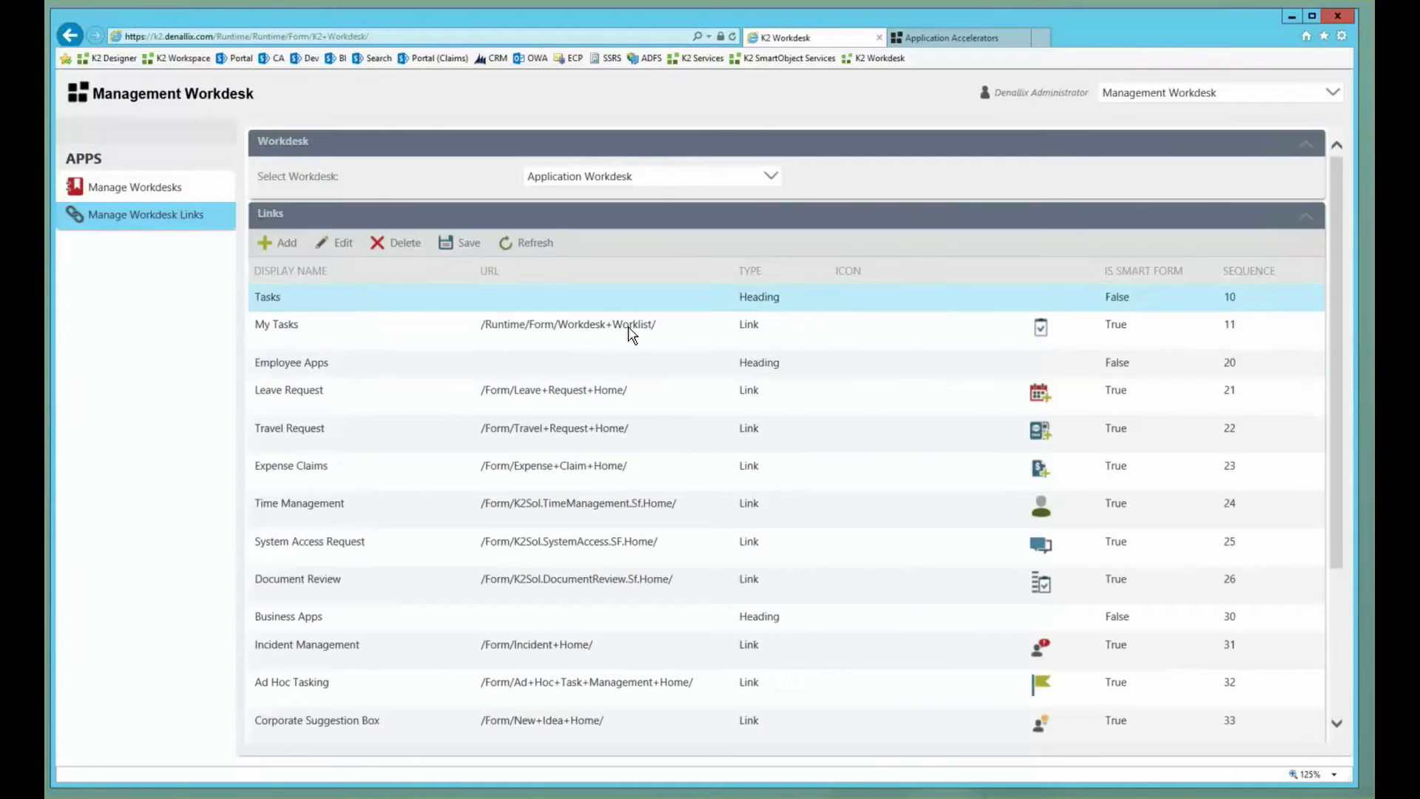
pyautogui.scroll(-3, 802, 401)
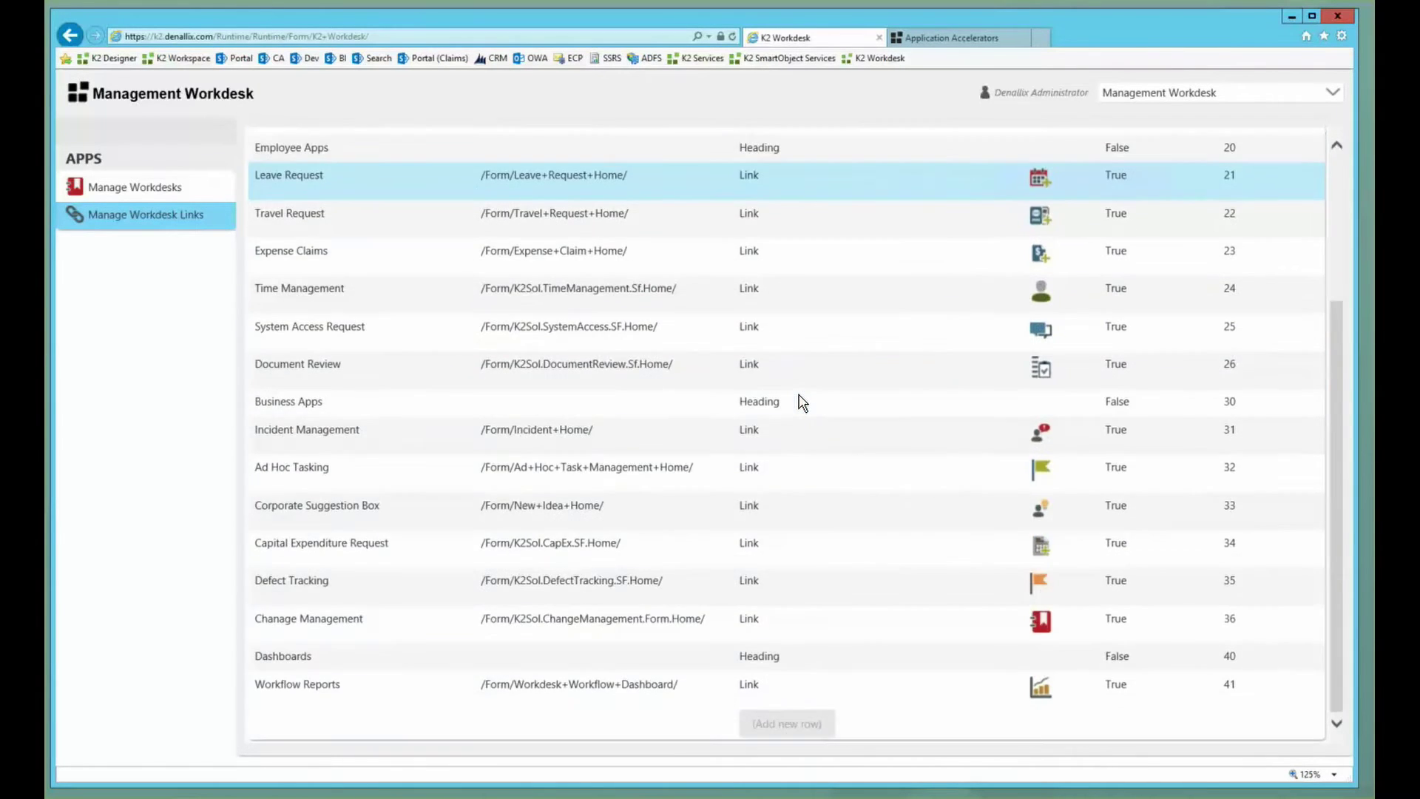
pyautogui.scroll(3, 801, 401)
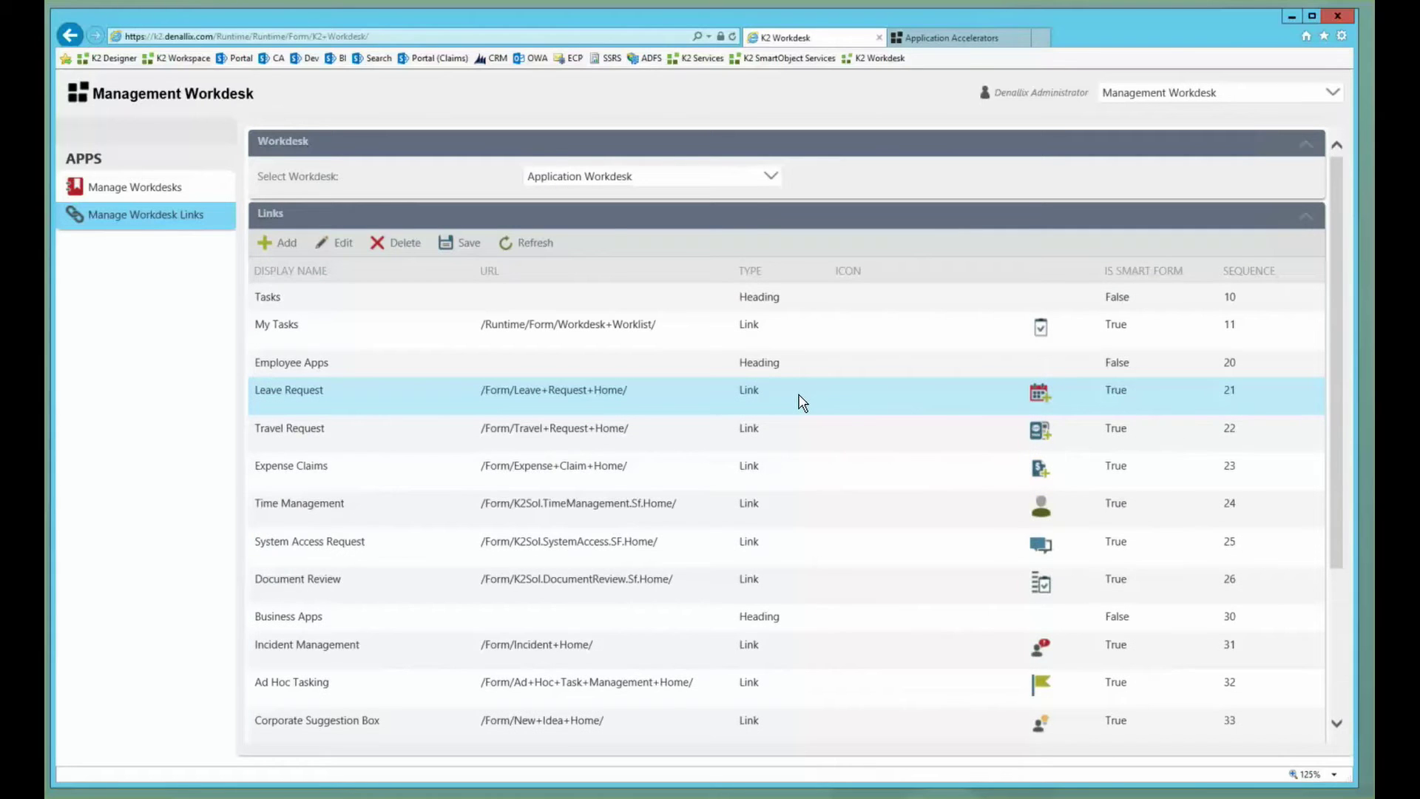
pyautogui.scroll(-3, 802, 401)
pyautogui.scroll(3, 802, 401)
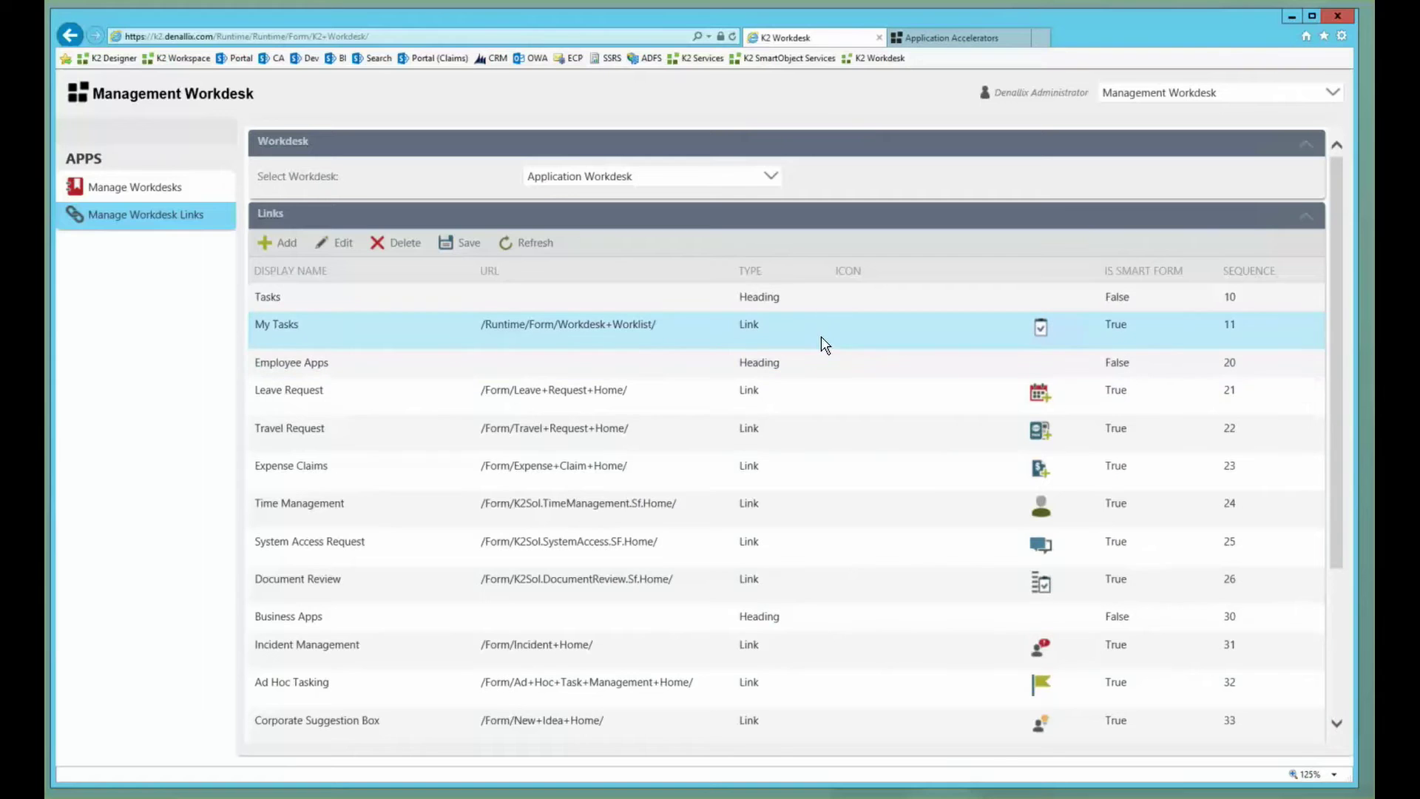
# - Put the My Tasks link into edit mode, close it, then reopen it for editing
pyautogui.click(327, 330)
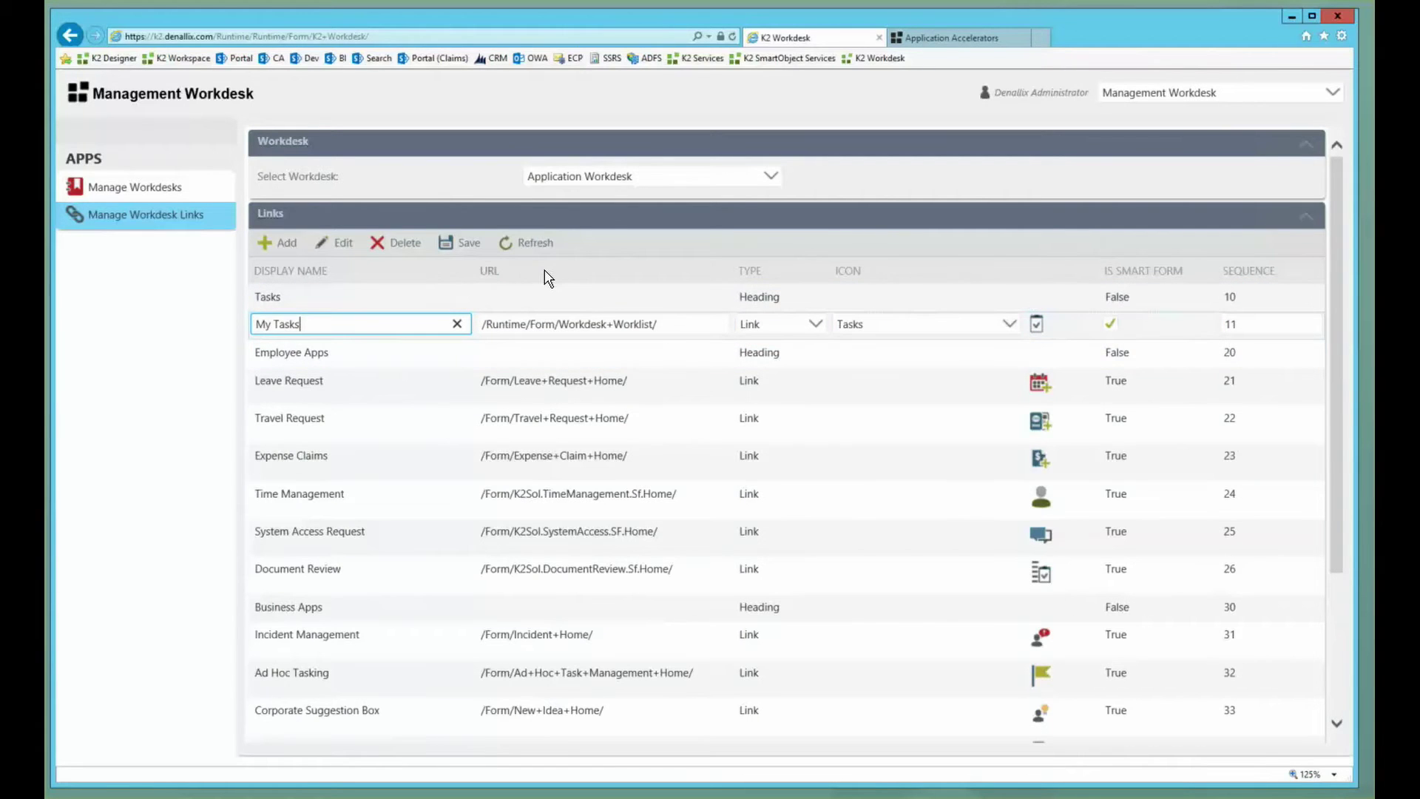
pyautogui.scroll(-2, 403, 317)
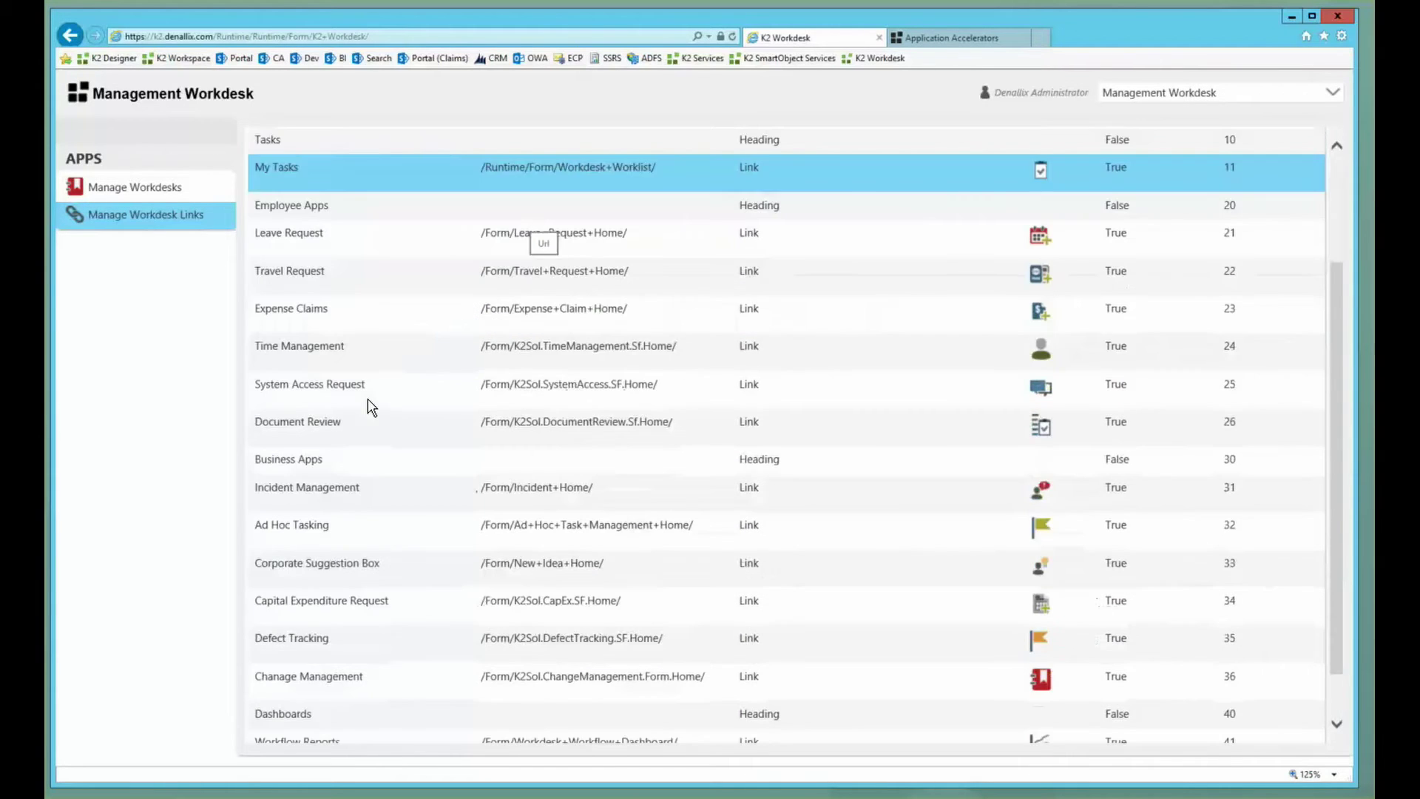
pyautogui.click(371, 392)
pyautogui.scroll(2, 449, 303)
pyautogui.click(346, 327)
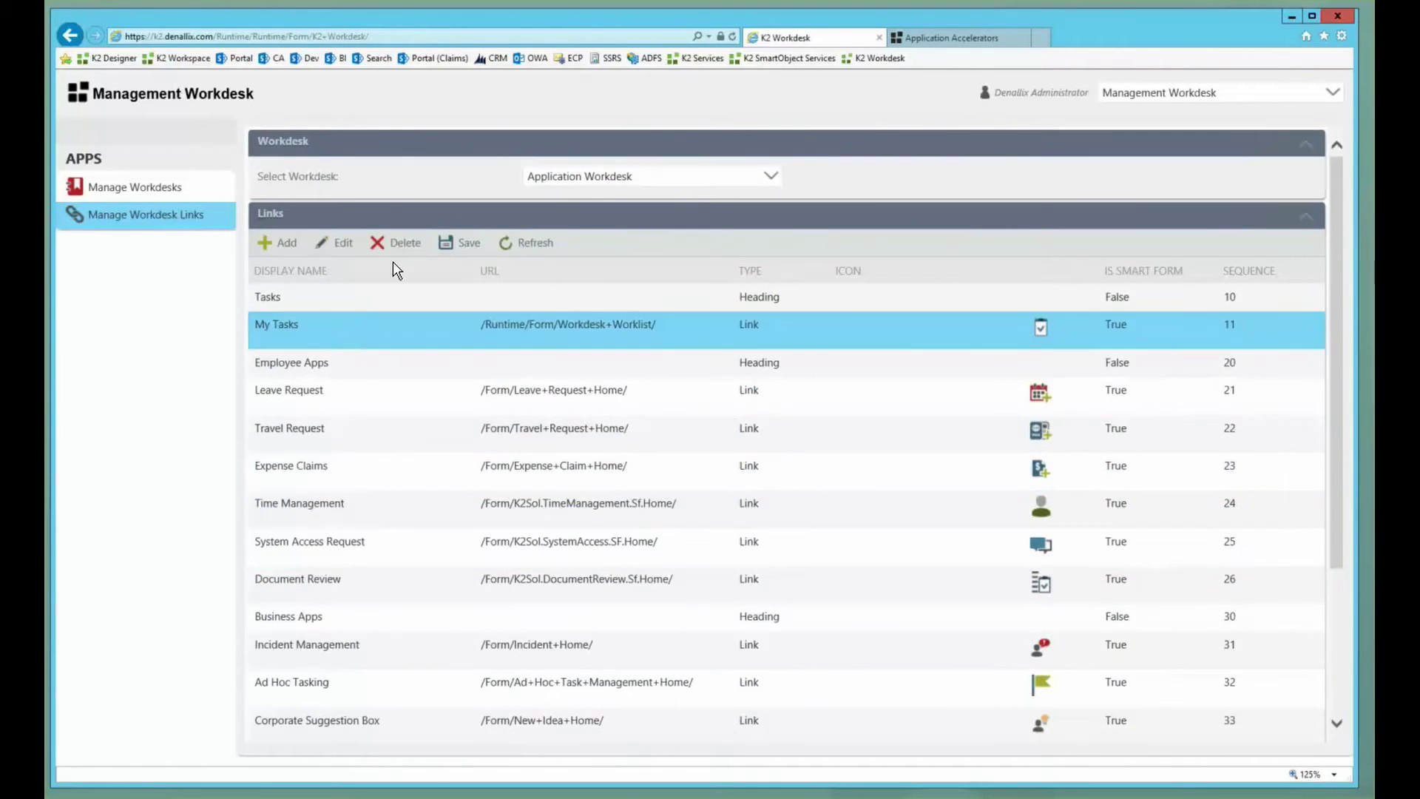
pyautogui.click(344, 248)
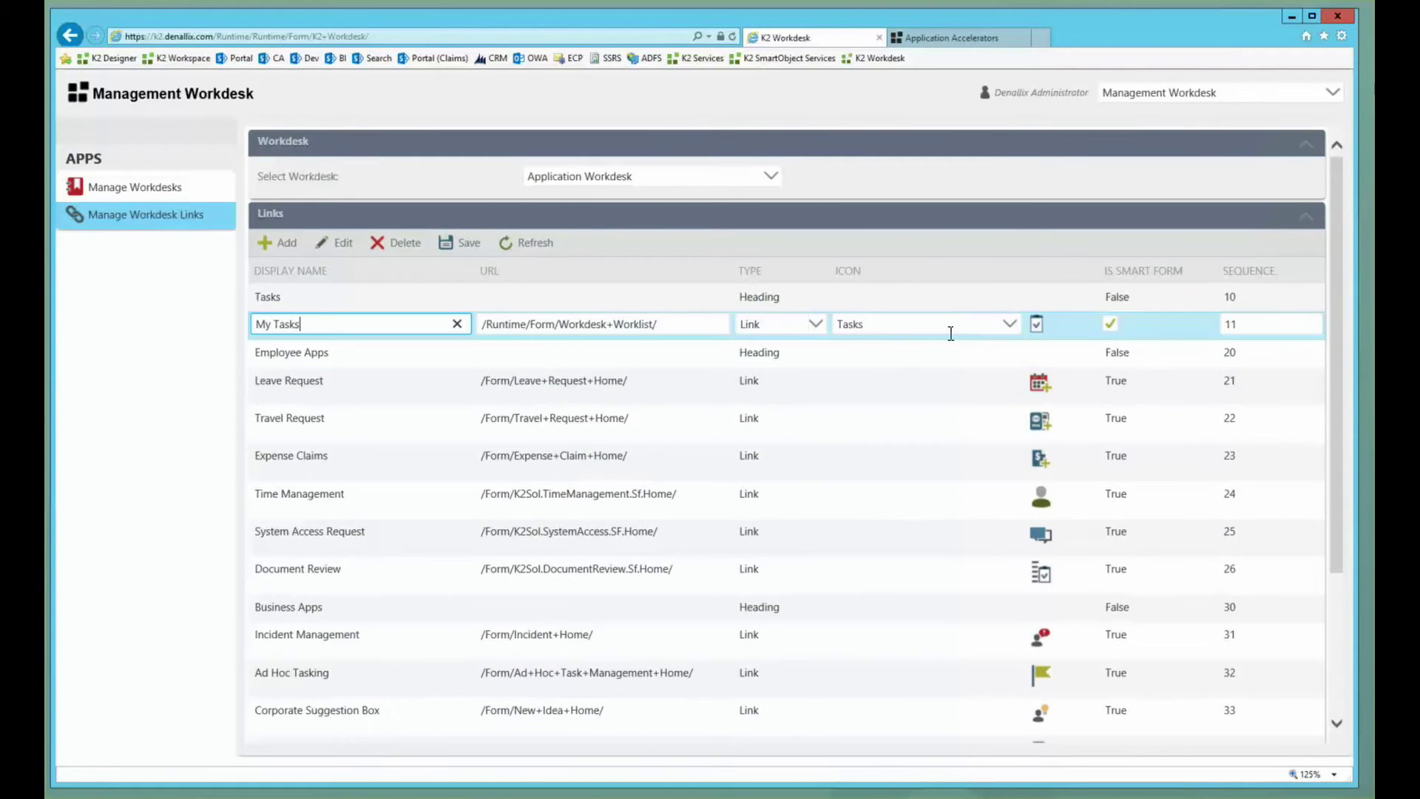
pyautogui.scroll(-4, 539, 555)
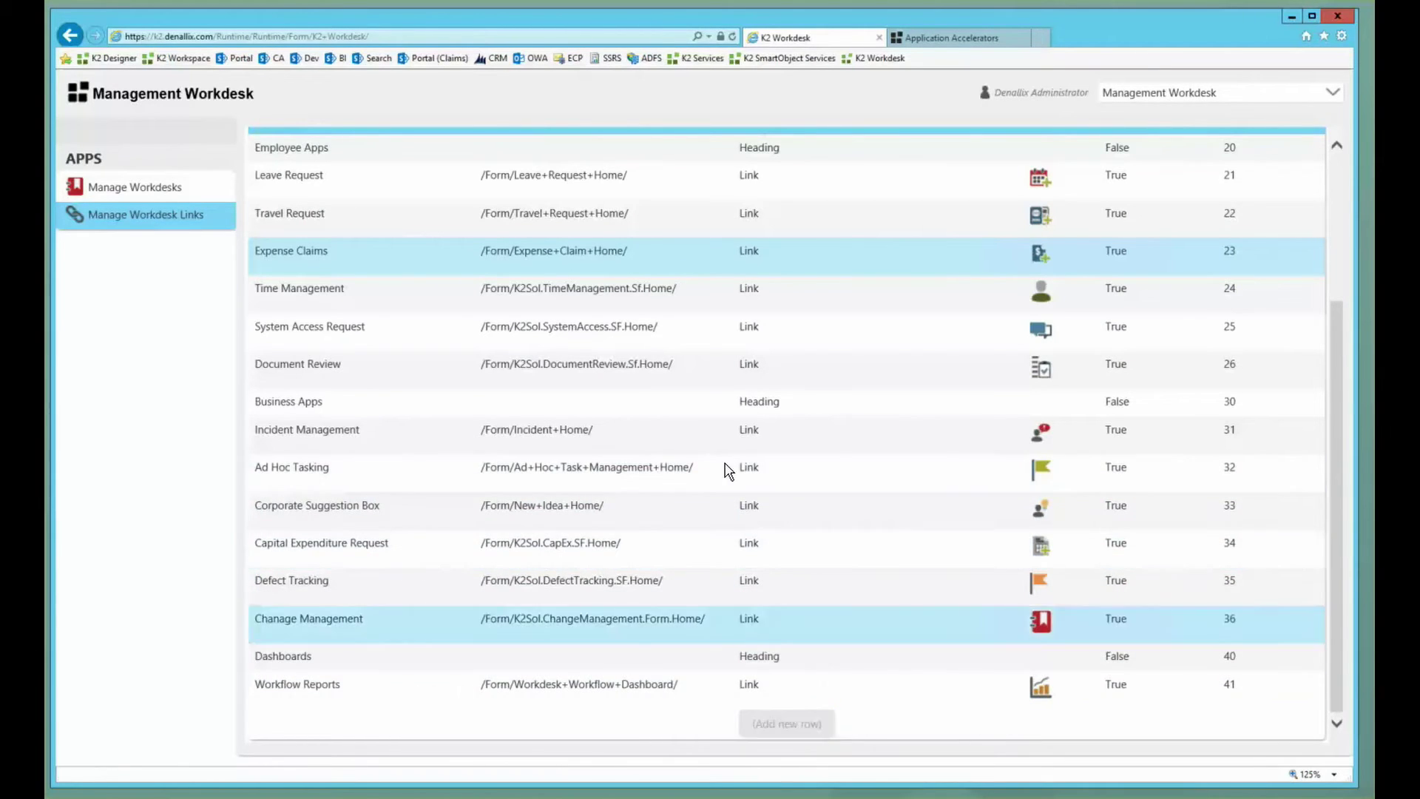
# - Add a new 'Demo Links' heading row after Workflow Reports and save the links list
pyautogui.scroll(5, 666, 436)
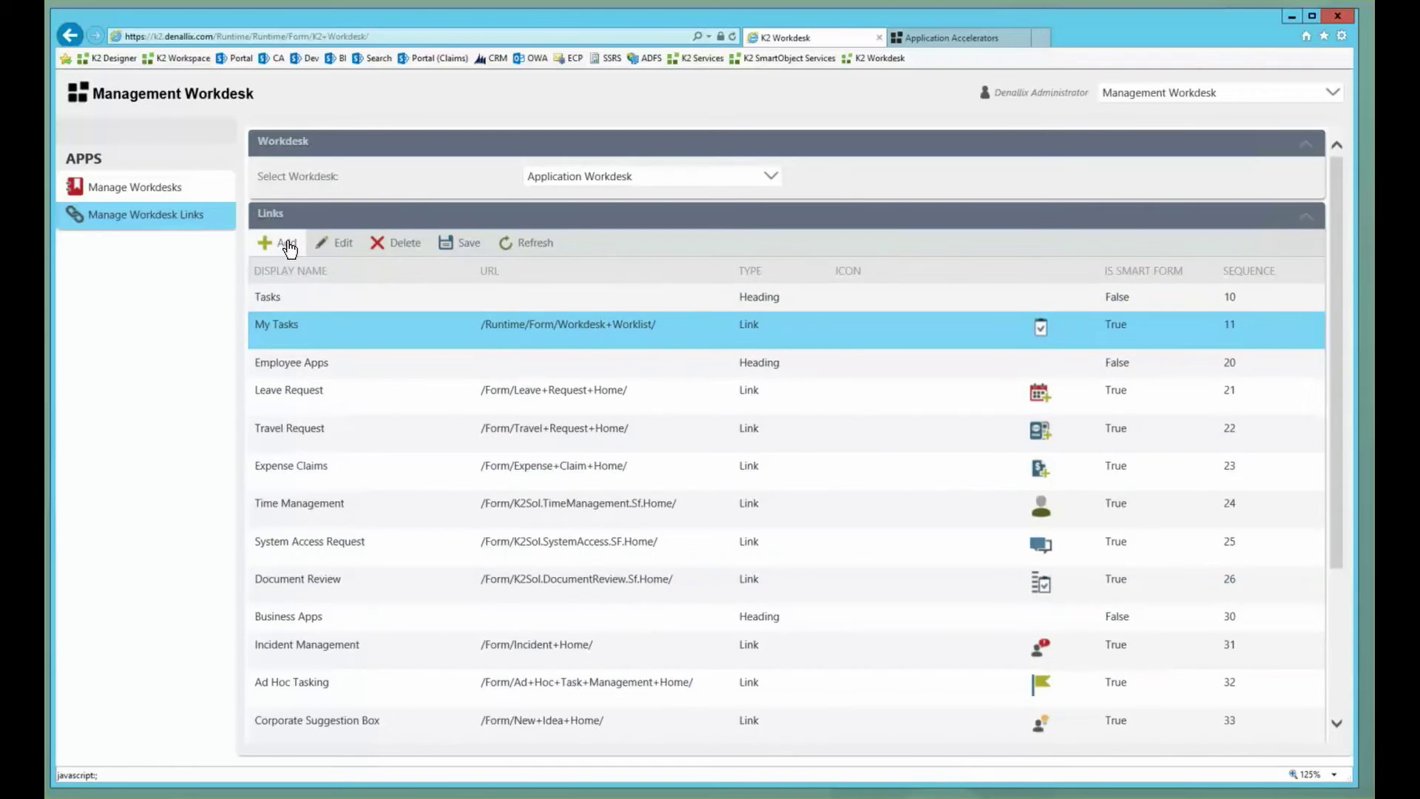
pyautogui.click(289, 246)
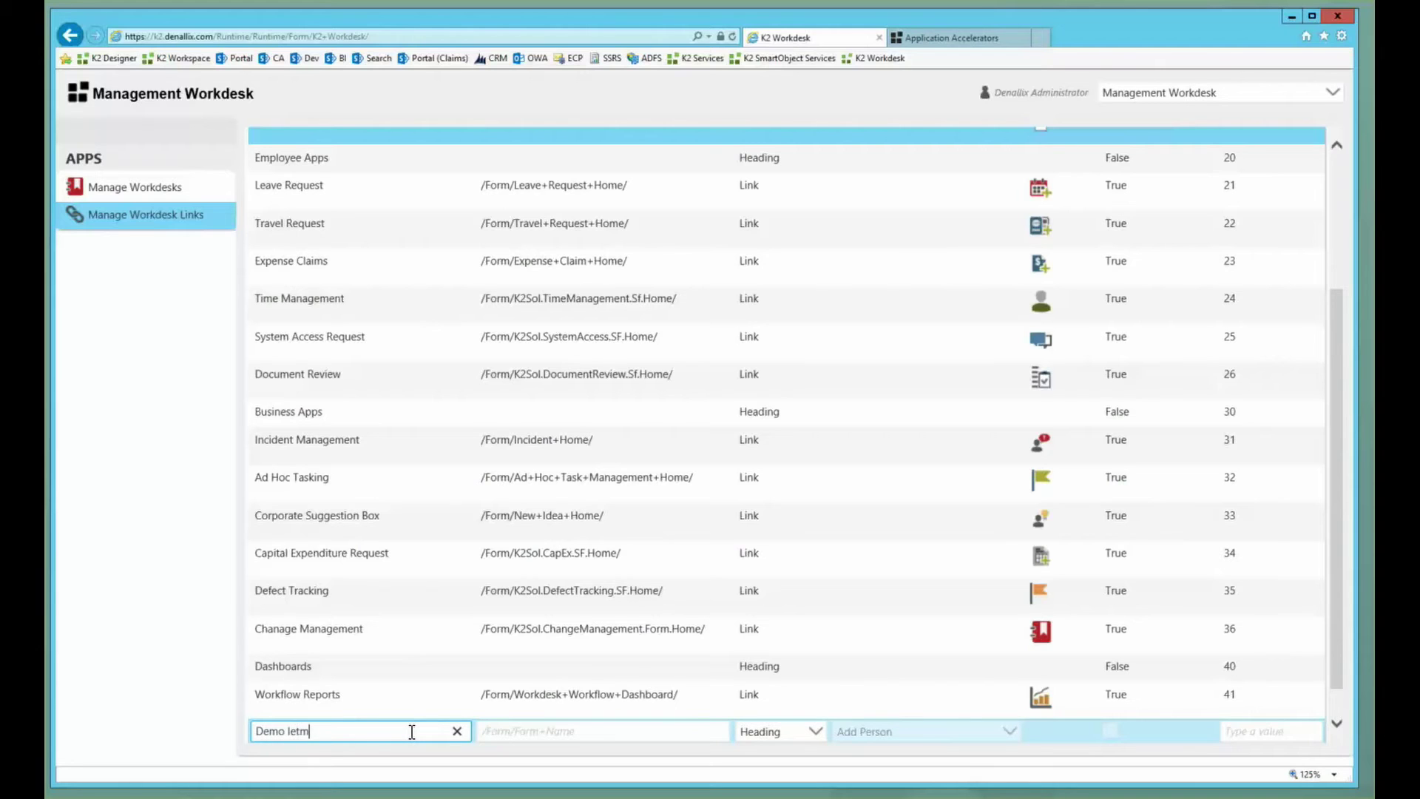
pyautogui.write('Demo Item')
pyautogui.press('Tab')
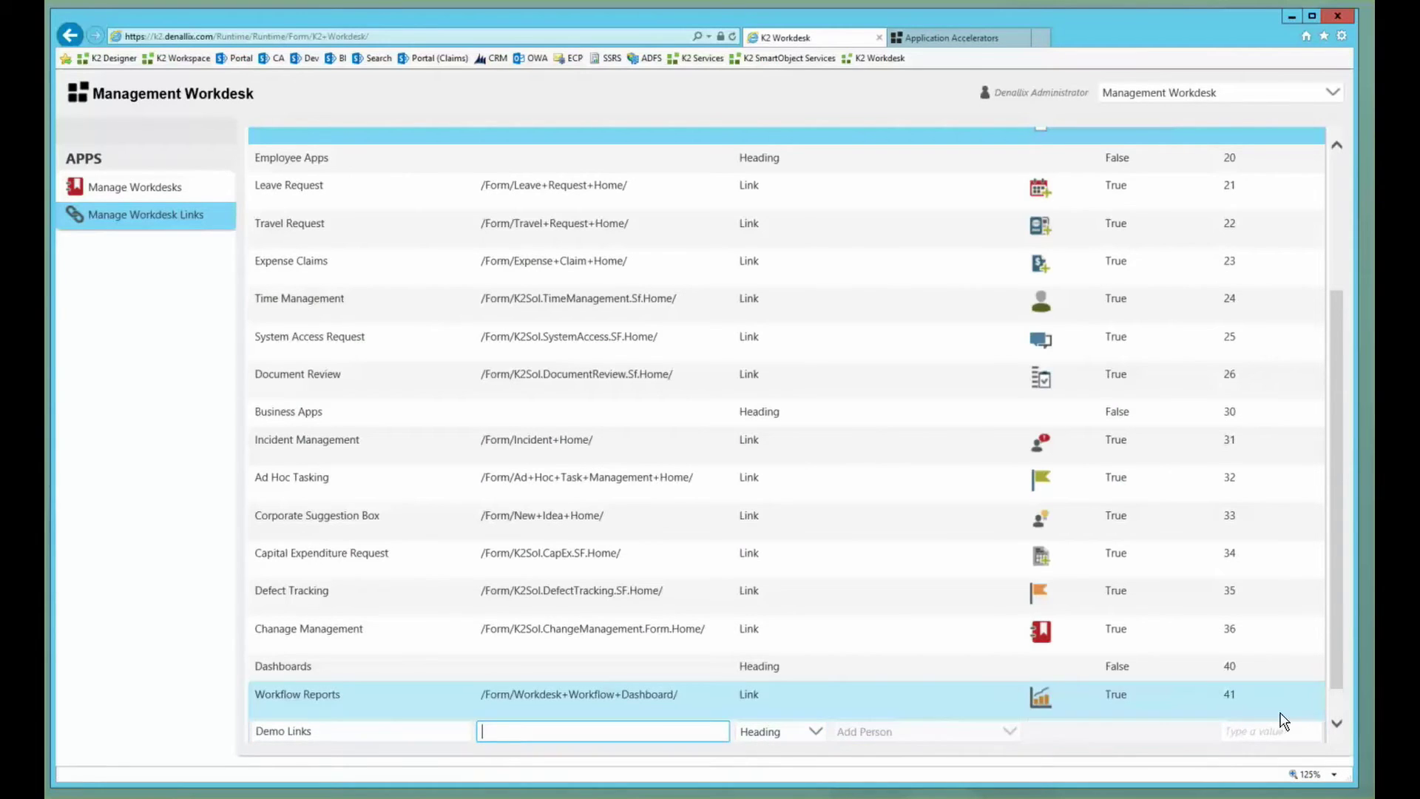
pyautogui.click(1334, 708)
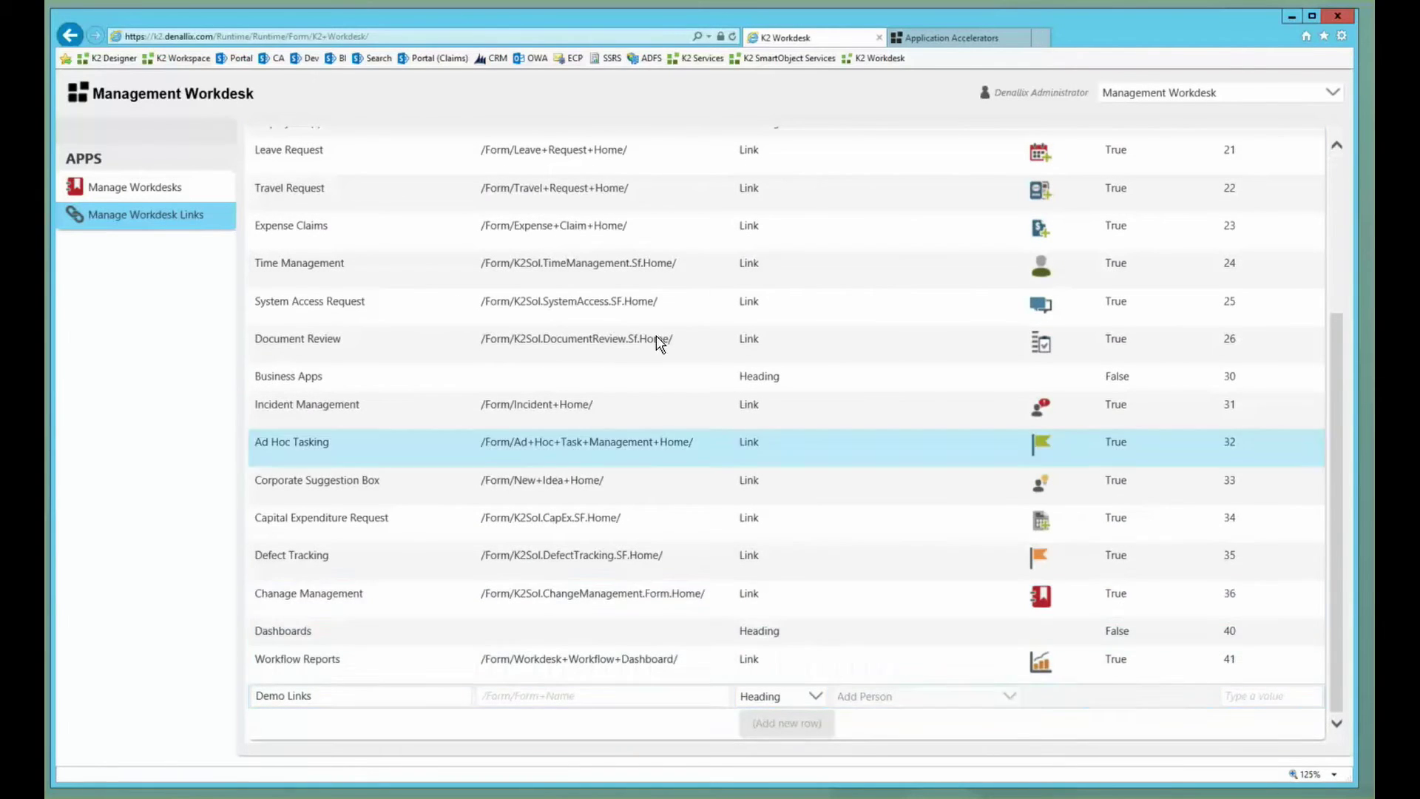
pyautogui.scroll(5, 655, 335)
pyautogui.click(454, 243)
pyautogui.scroll(-5, 716, 530)
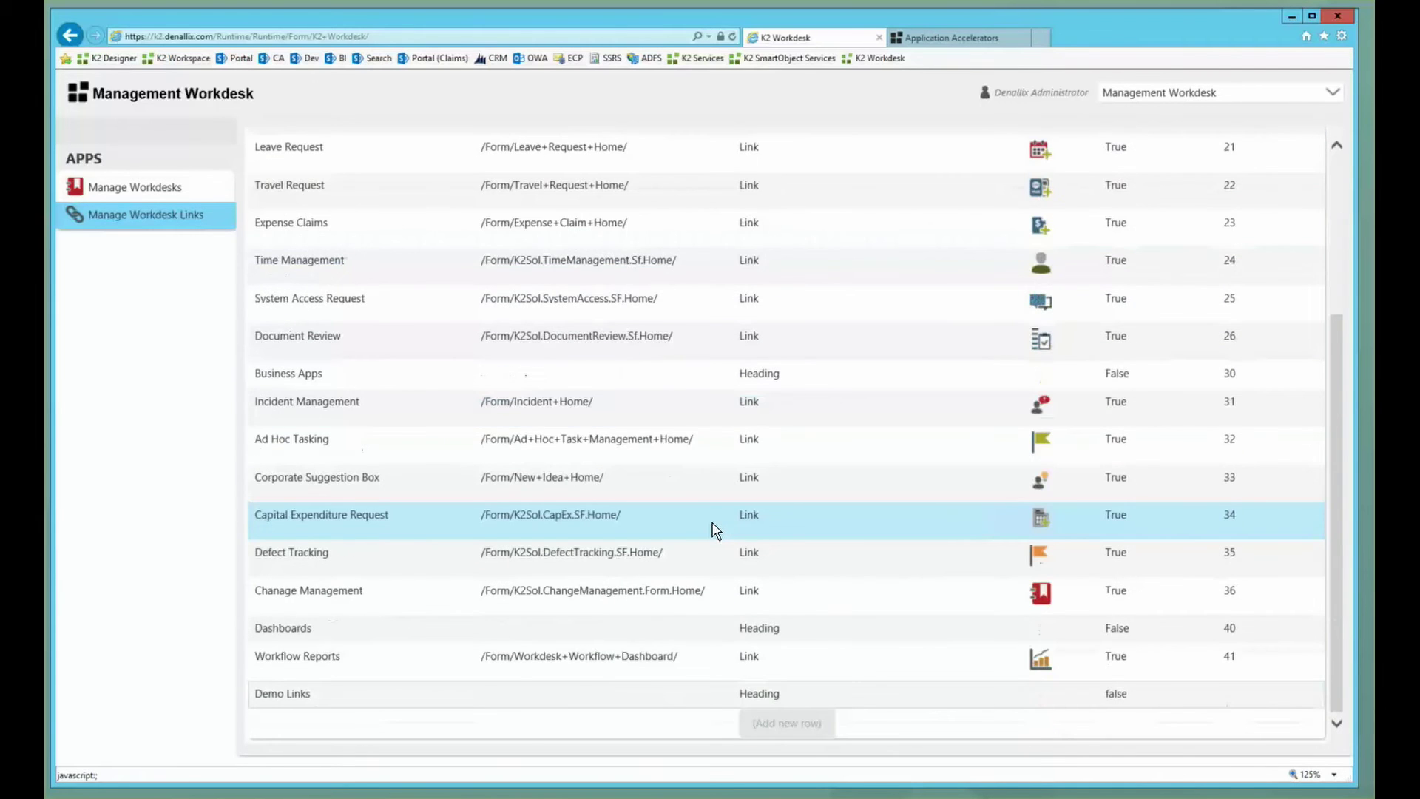
pyautogui.scroll(5, 716, 530)
# - Switch to the Application Workdesk to check for the DEMO LINKS heading, then back to Management Workdesk
pyautogui.click(1144, 96)
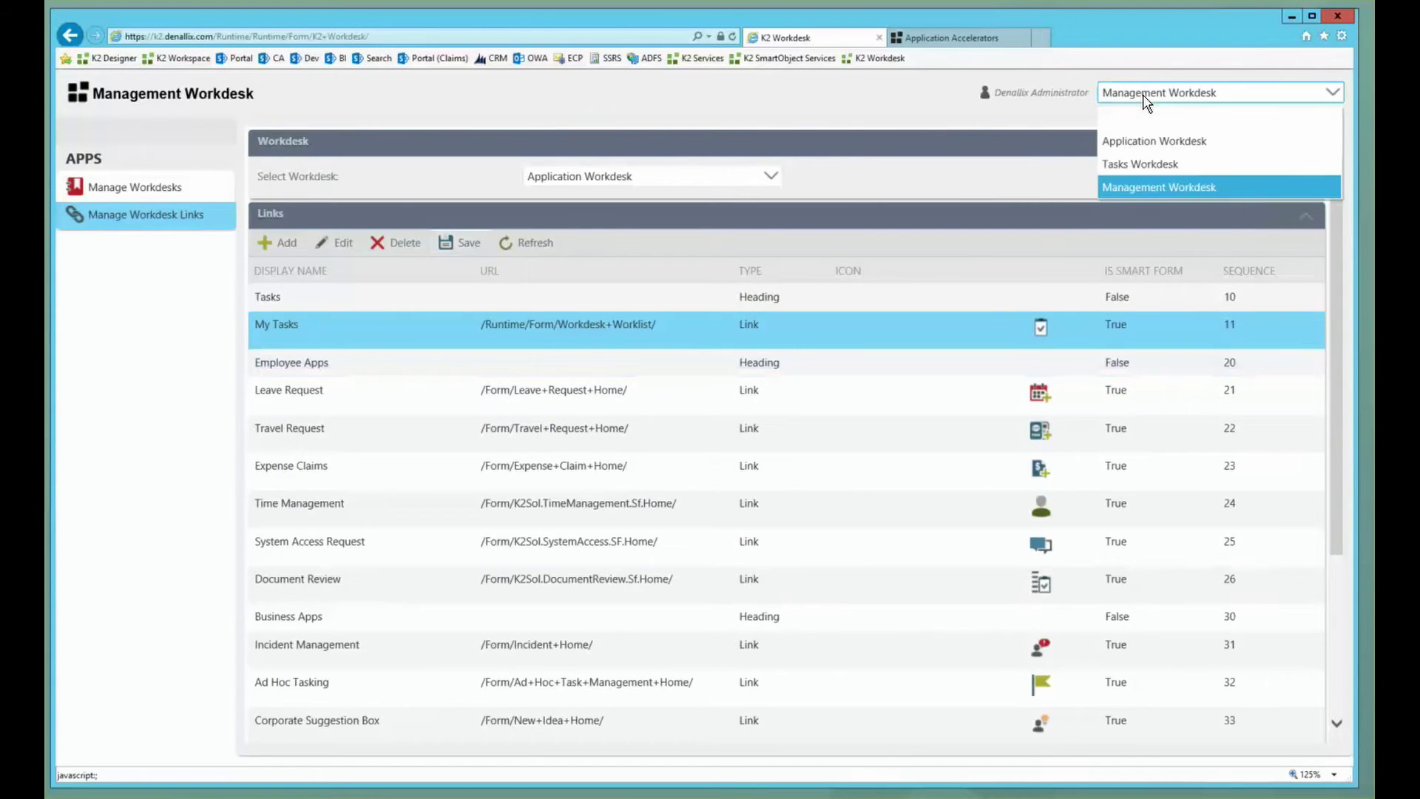
pyautogui.click(1151, 142)
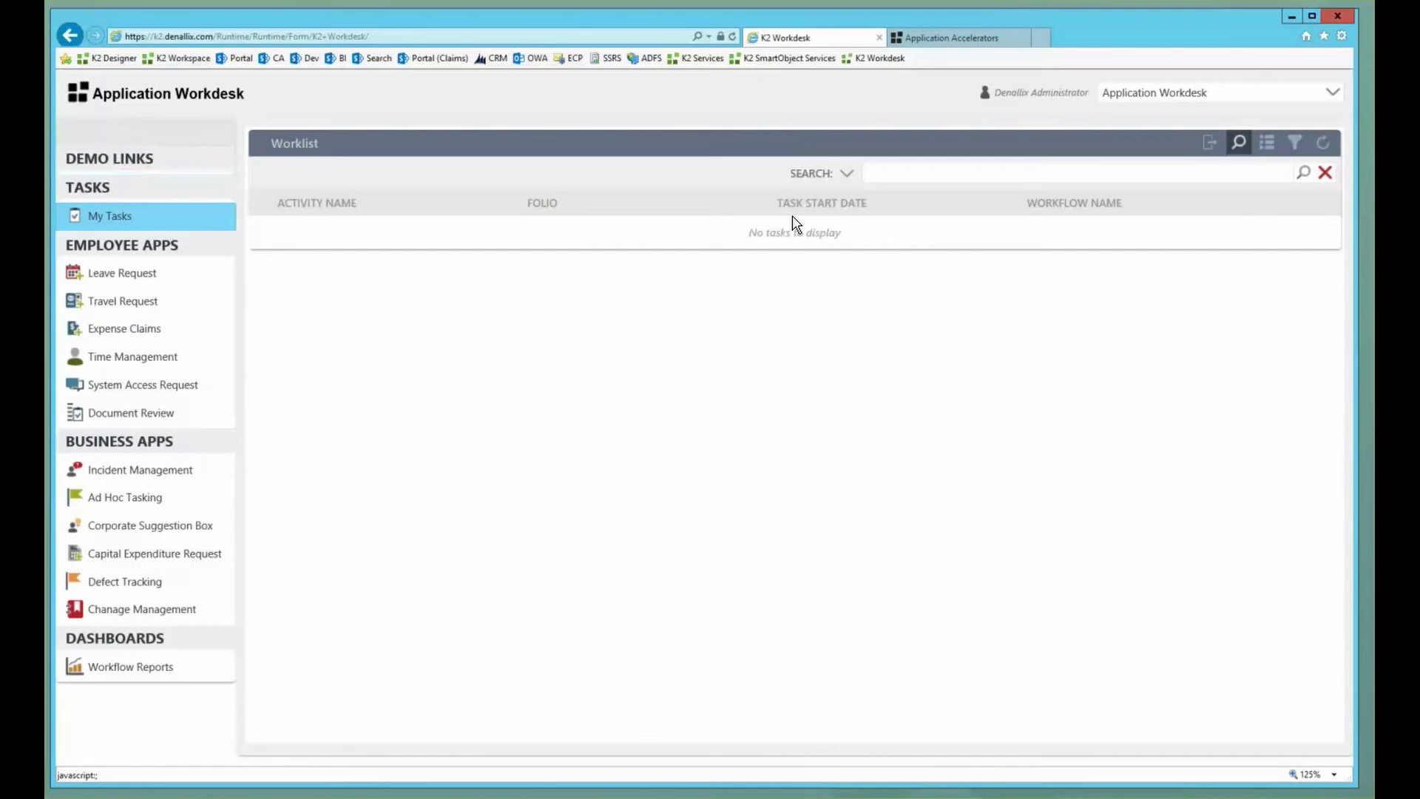
pyautogui.click(1179, 93)
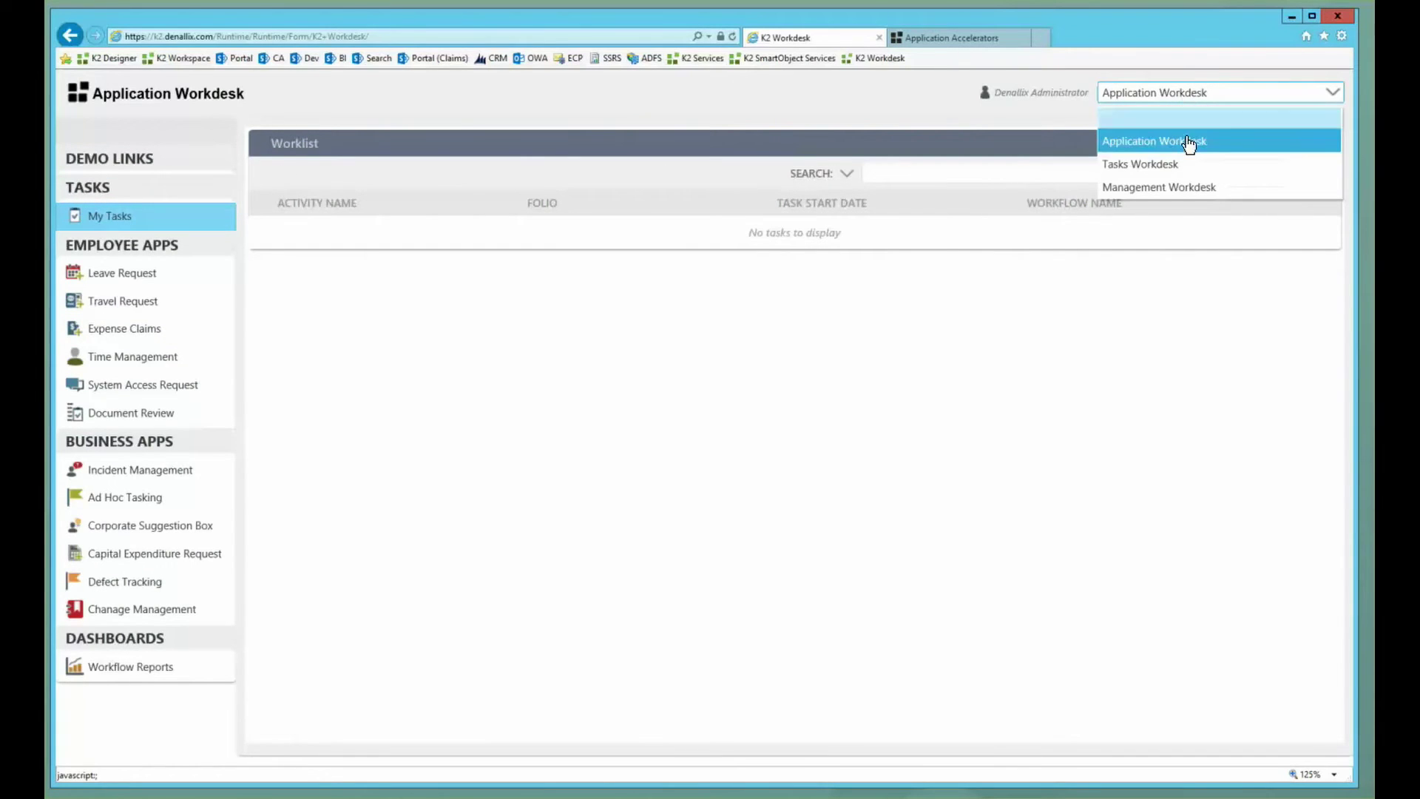
pyautogui.click(1150, 185)
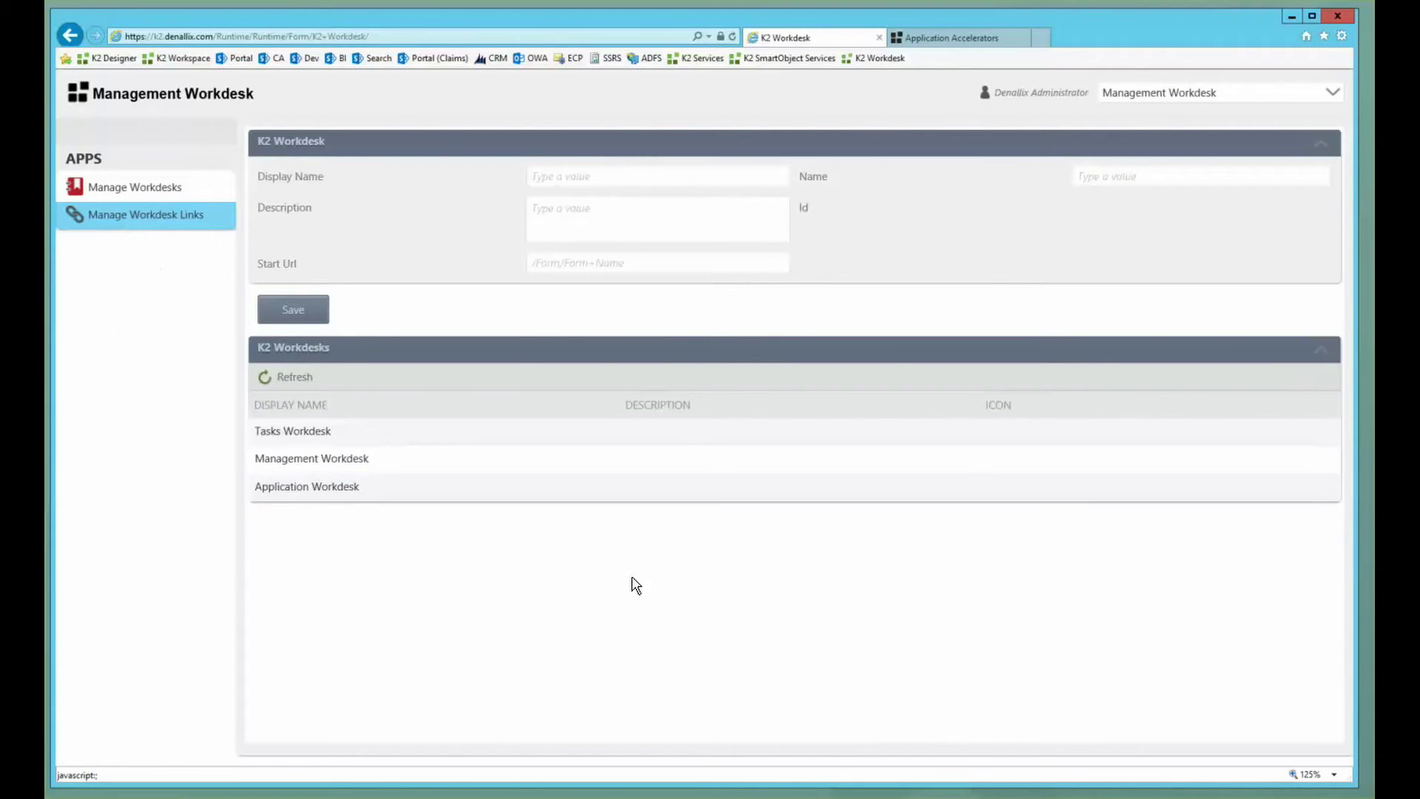
# - Add another new link row named 'Demo Link' from the Tasks heading row
pyautogui.scroll(-3, 634, 584)
pyautogui.scroll(-1, 635, 589)
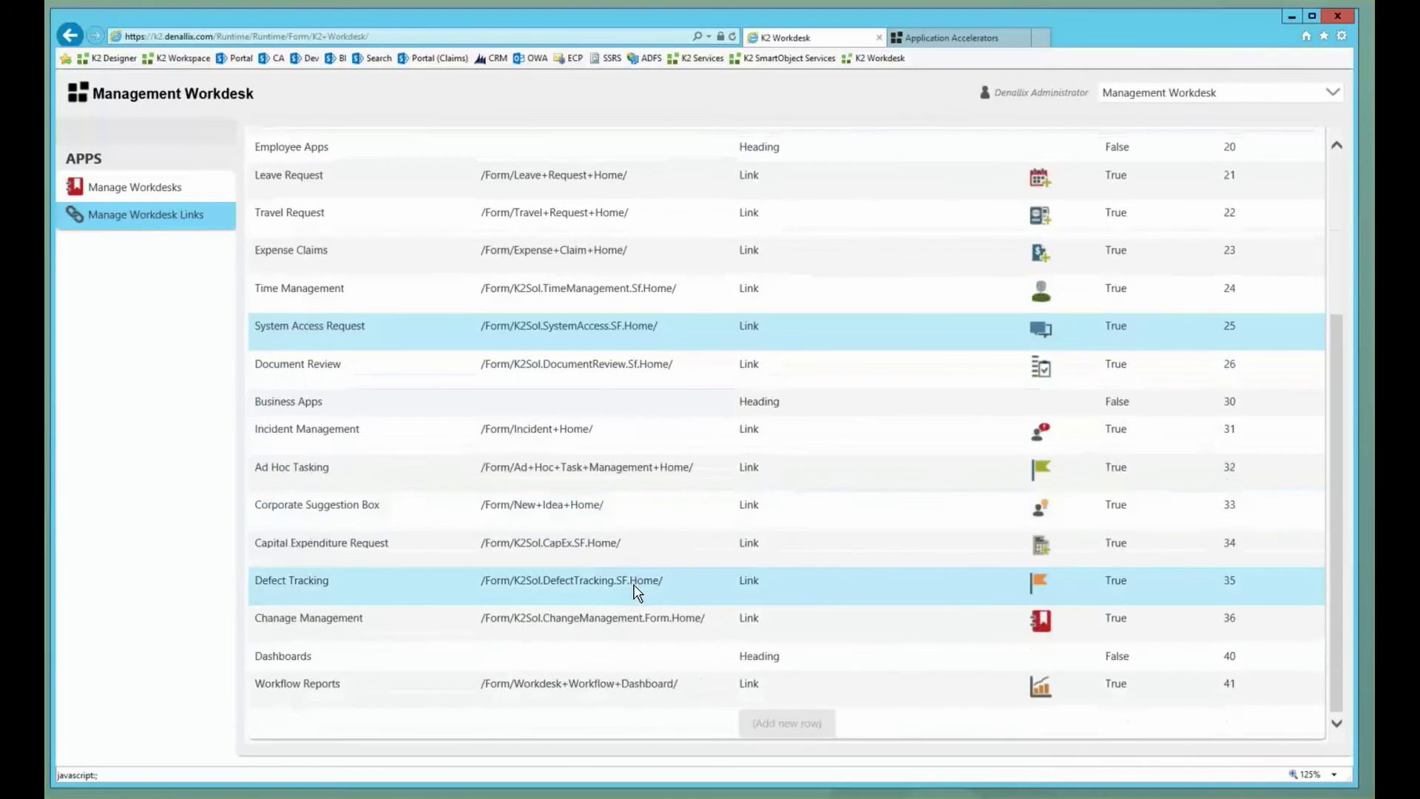
pyautogui.scroll(5, 458, 672)
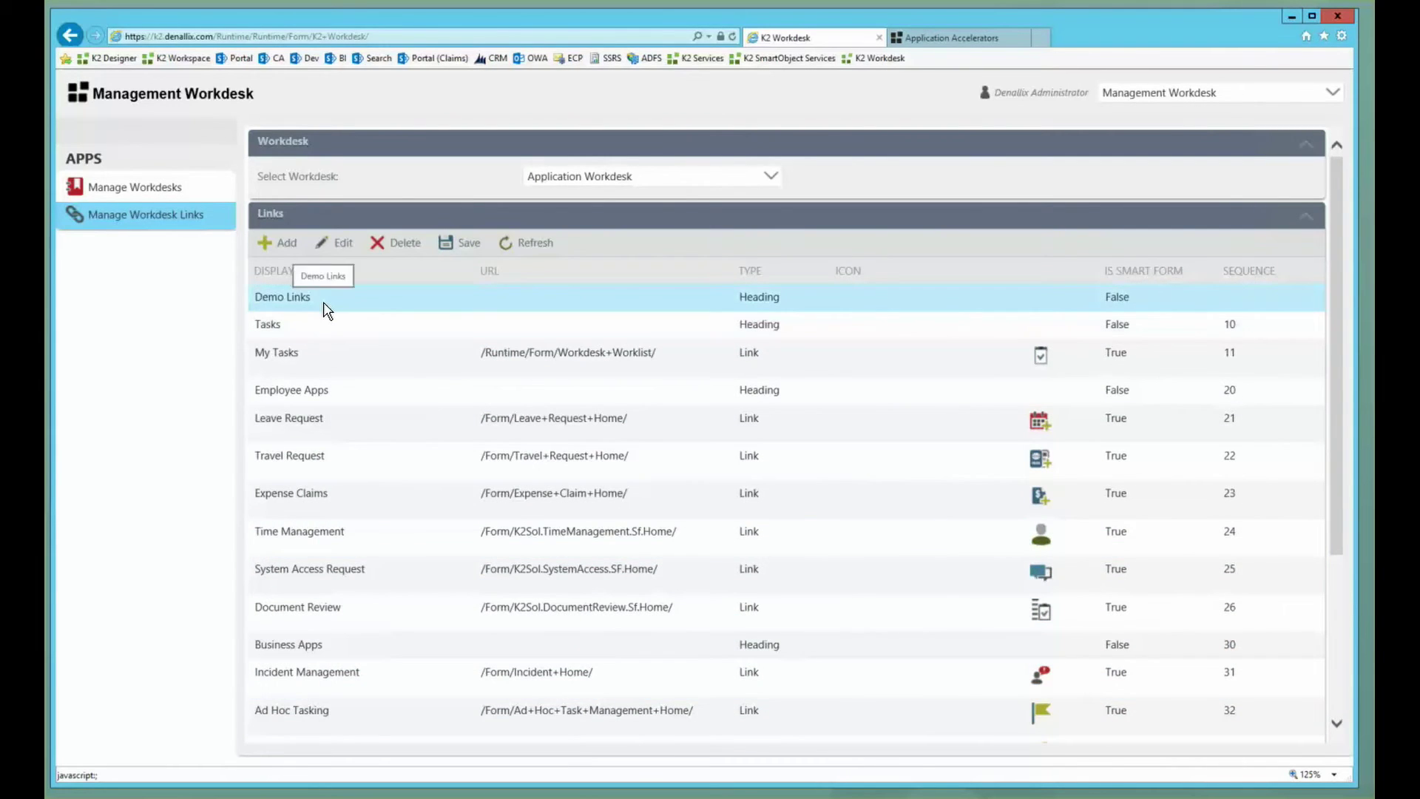
pyautogui.click(324, 325)
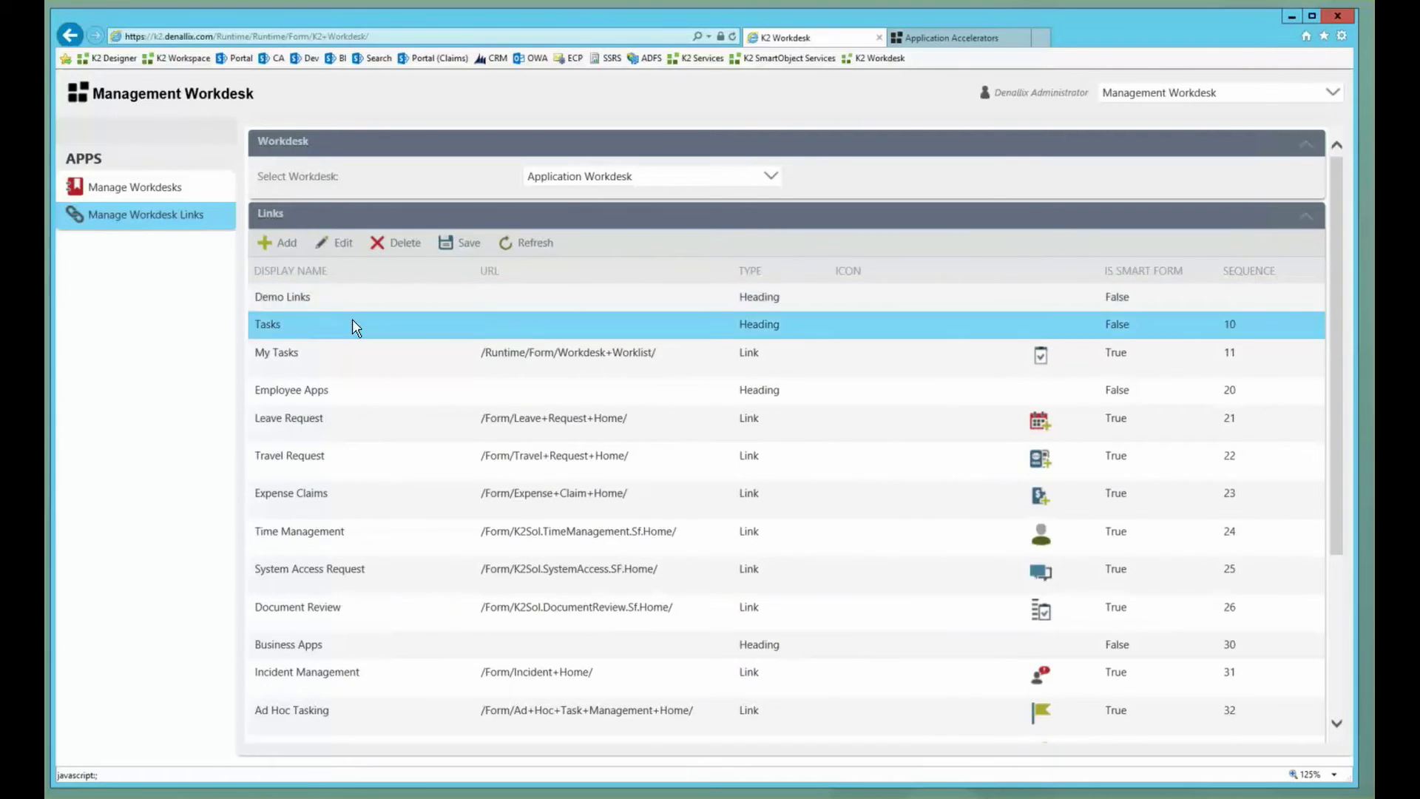
pyautogui.click(272, 243)
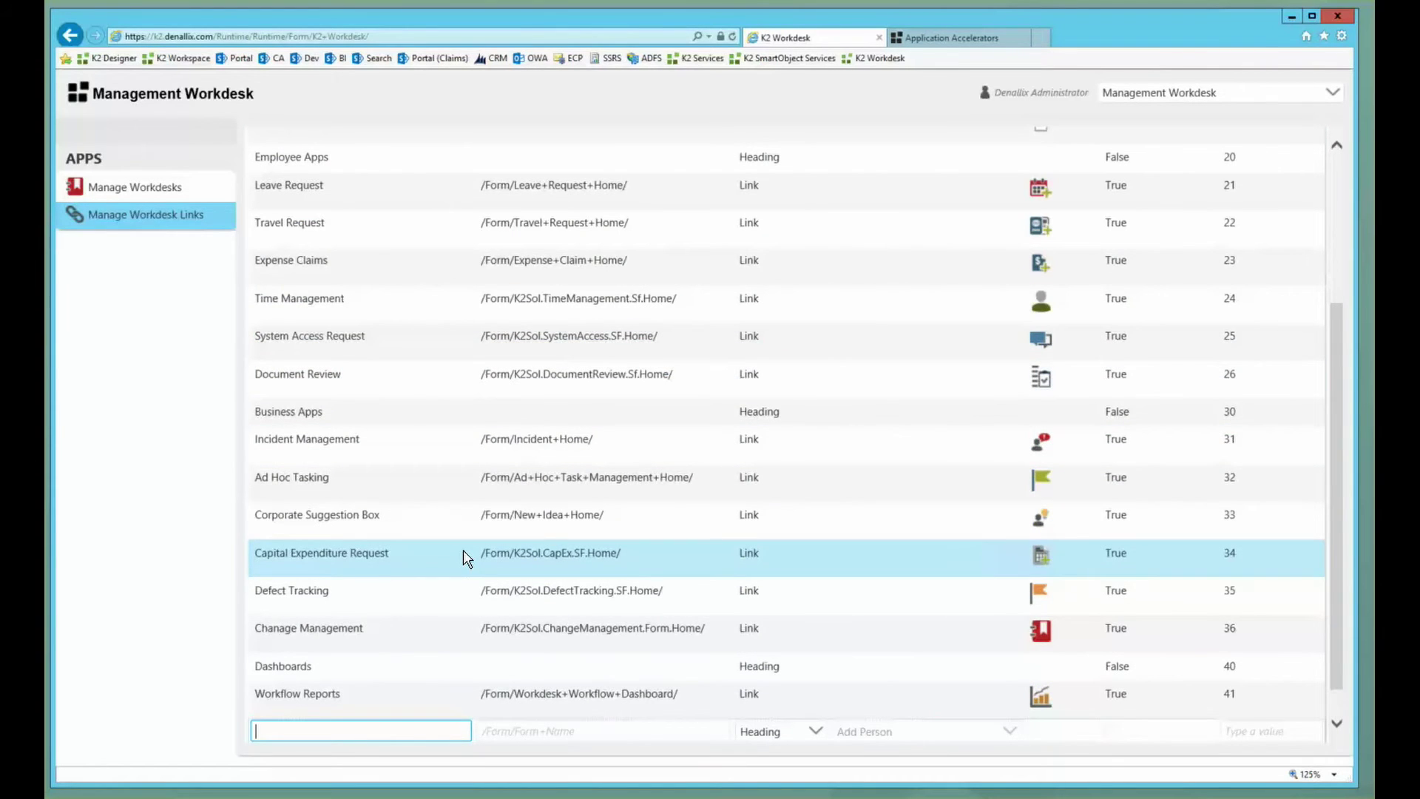
pyautogui.write('Demo Link')
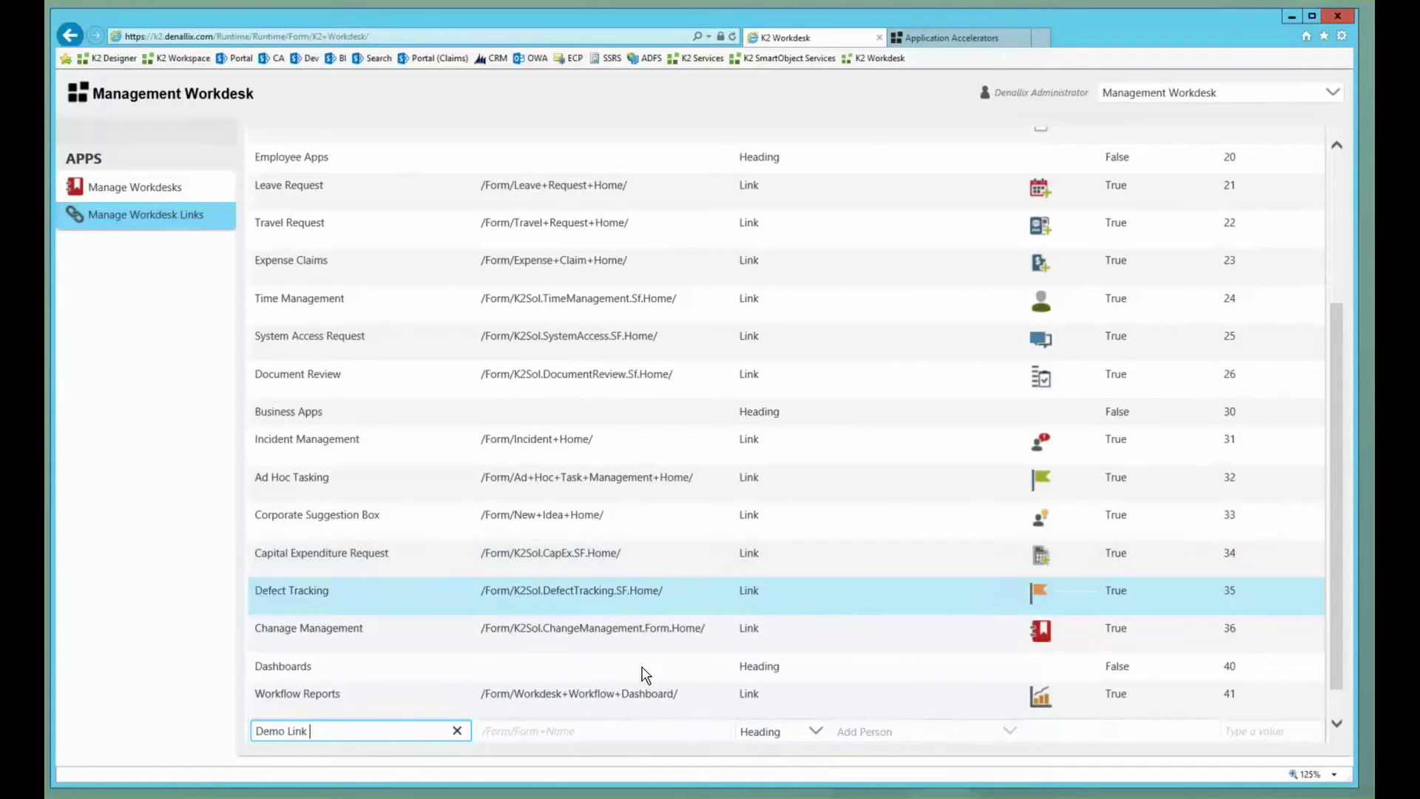
# - Enter the URL /Form/K2Sol.DefectTecking.SF.Home for the Demo Link row, correcting typos
pyautogui.click(591, 731)
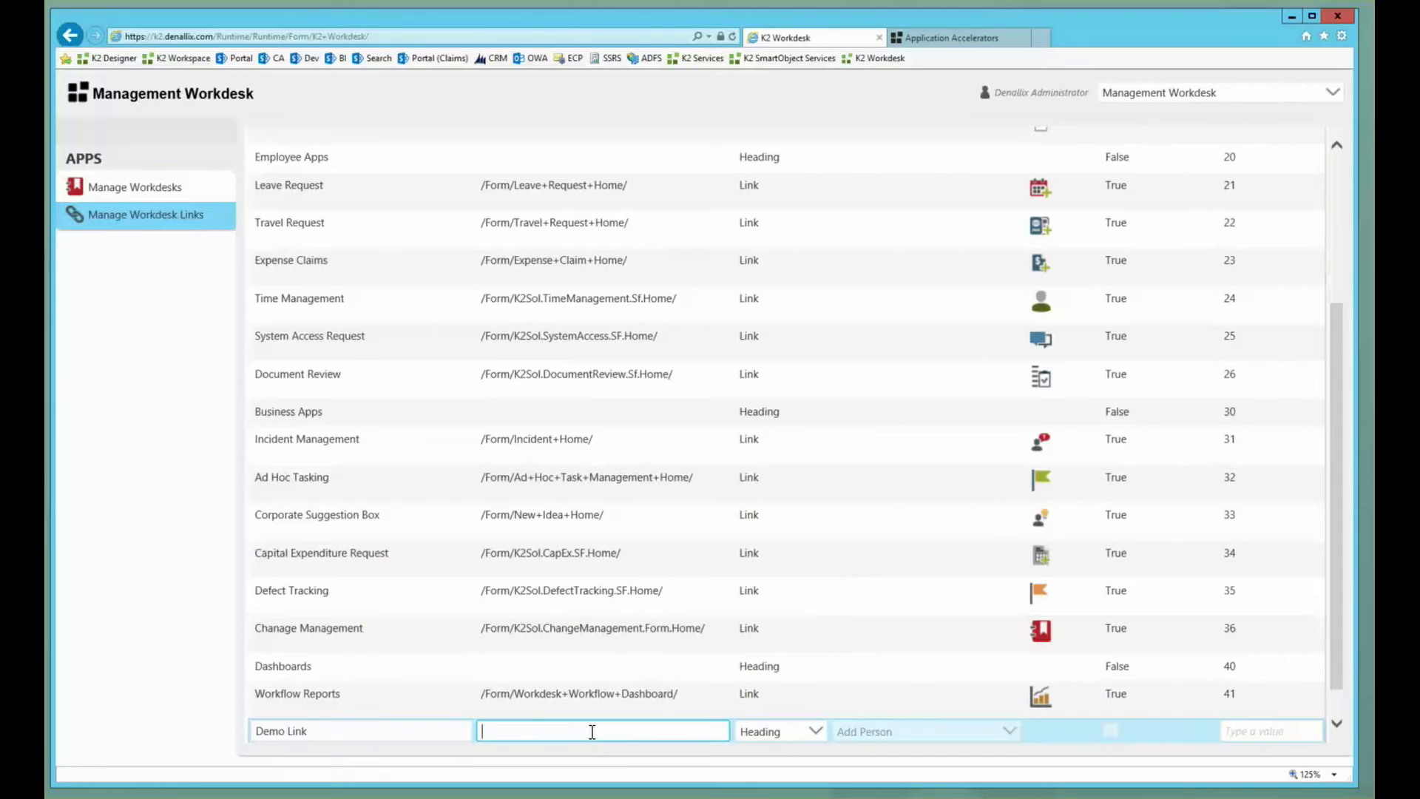
pyautogui.write('/Forms')
pyautogui.press('BackSpace')
pyautogui.write('/Work')
pyautogui.press('BackSpace')
pyautogui.press('BackSpace')
pyautogui.press('BackSpace')
pyautogui.press('BackSpace')
pyautogui.write('K2')
pyautogui.write('Sol.')
pyautogui.write('DefectTe')
pyautogui.write('acking.')
pyautogui.write('cking.SF')
pyautogui.write('.Home')
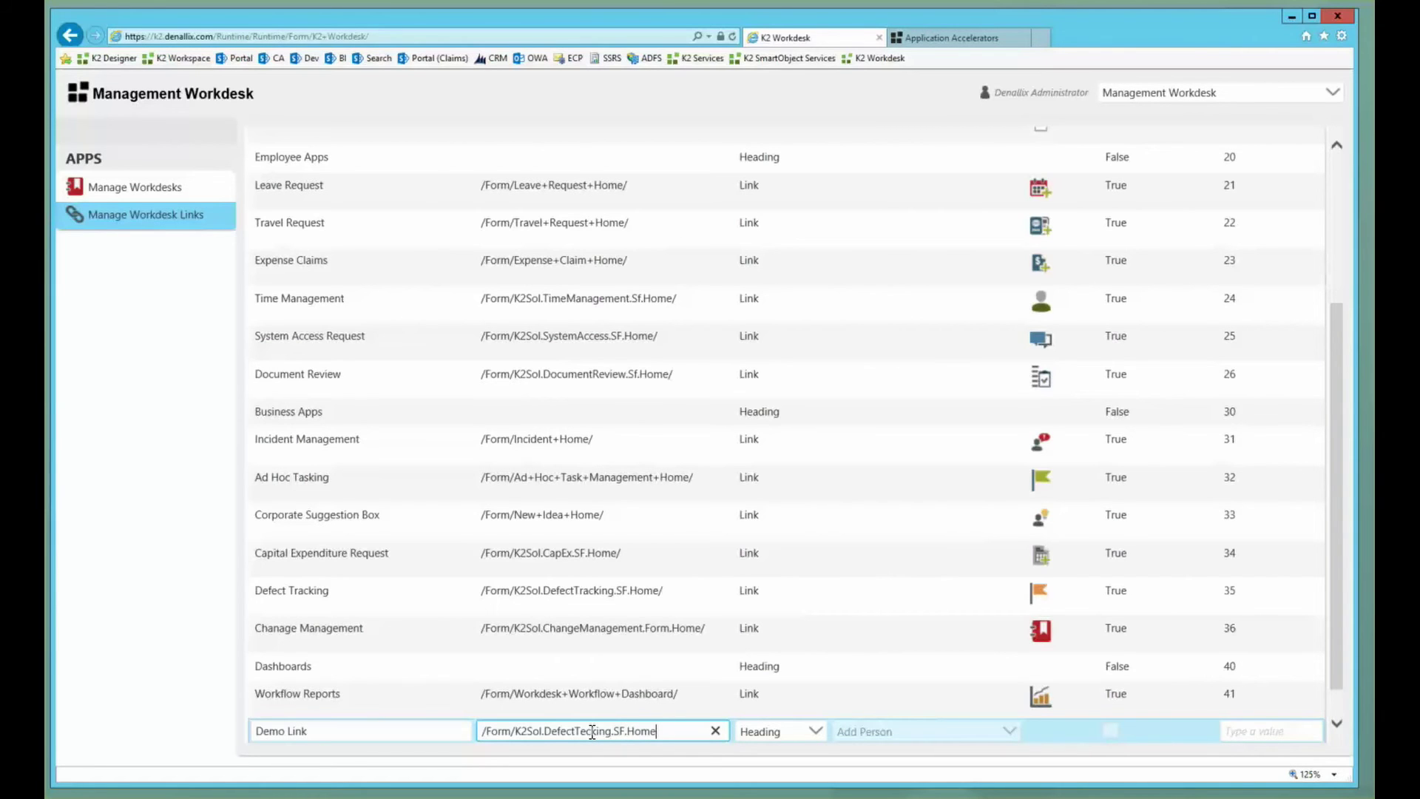
# - Make Demo Link a Link type with the chain-link Links icon and mark it Is Smart Form
pyautogui.click(815, 730)
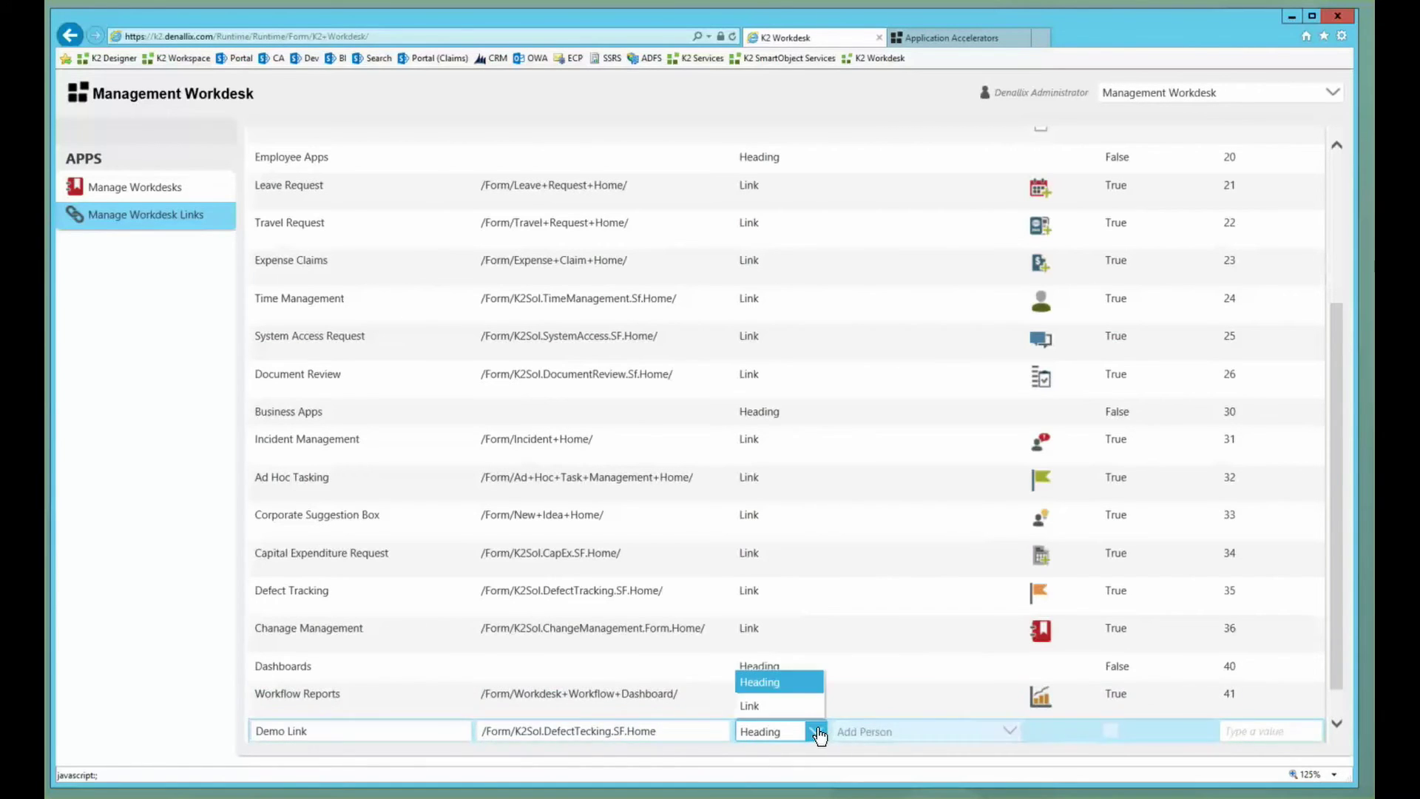
pyautogui.click(789, 709)
pyautogui.click(1008, 731)
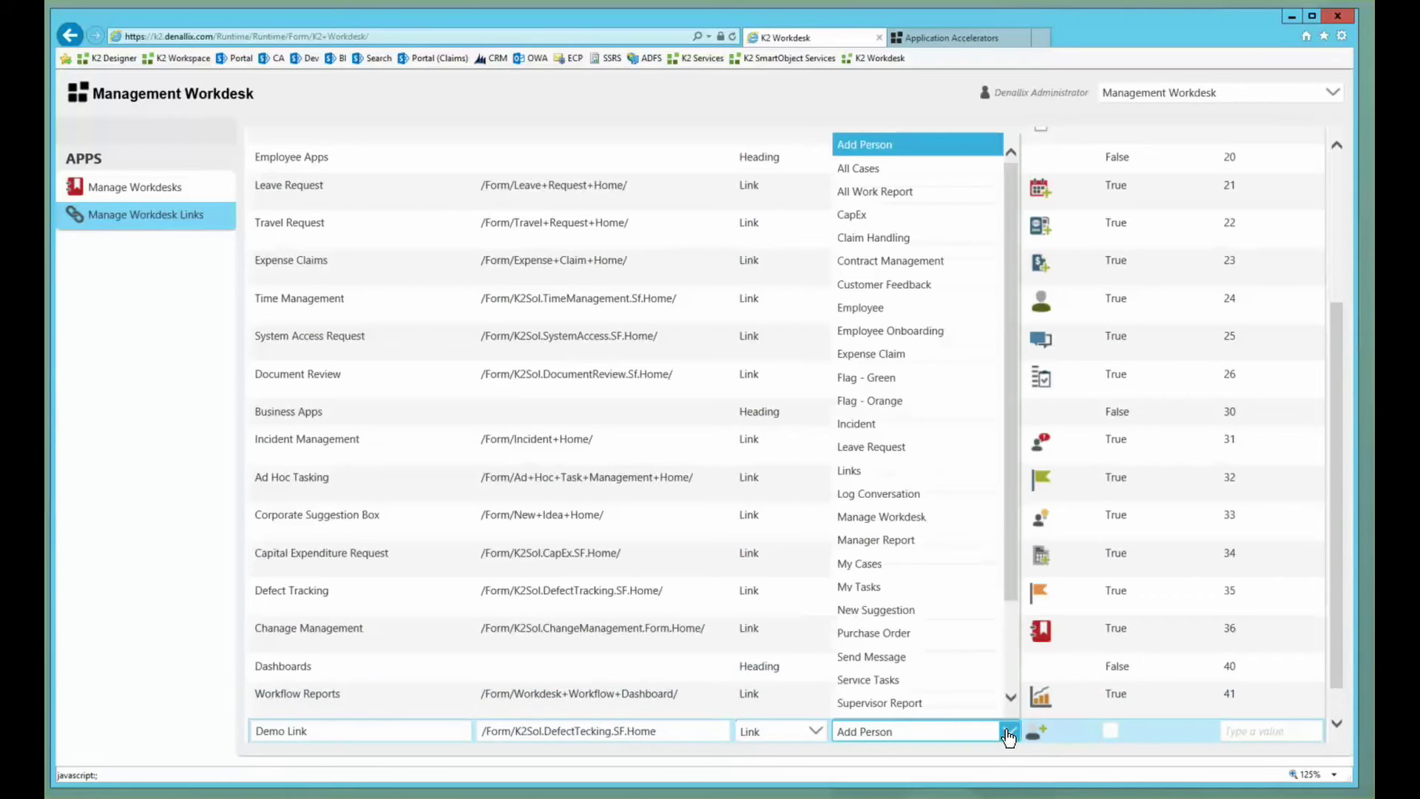
pyautogui.scroll(-3, 1015, 695)
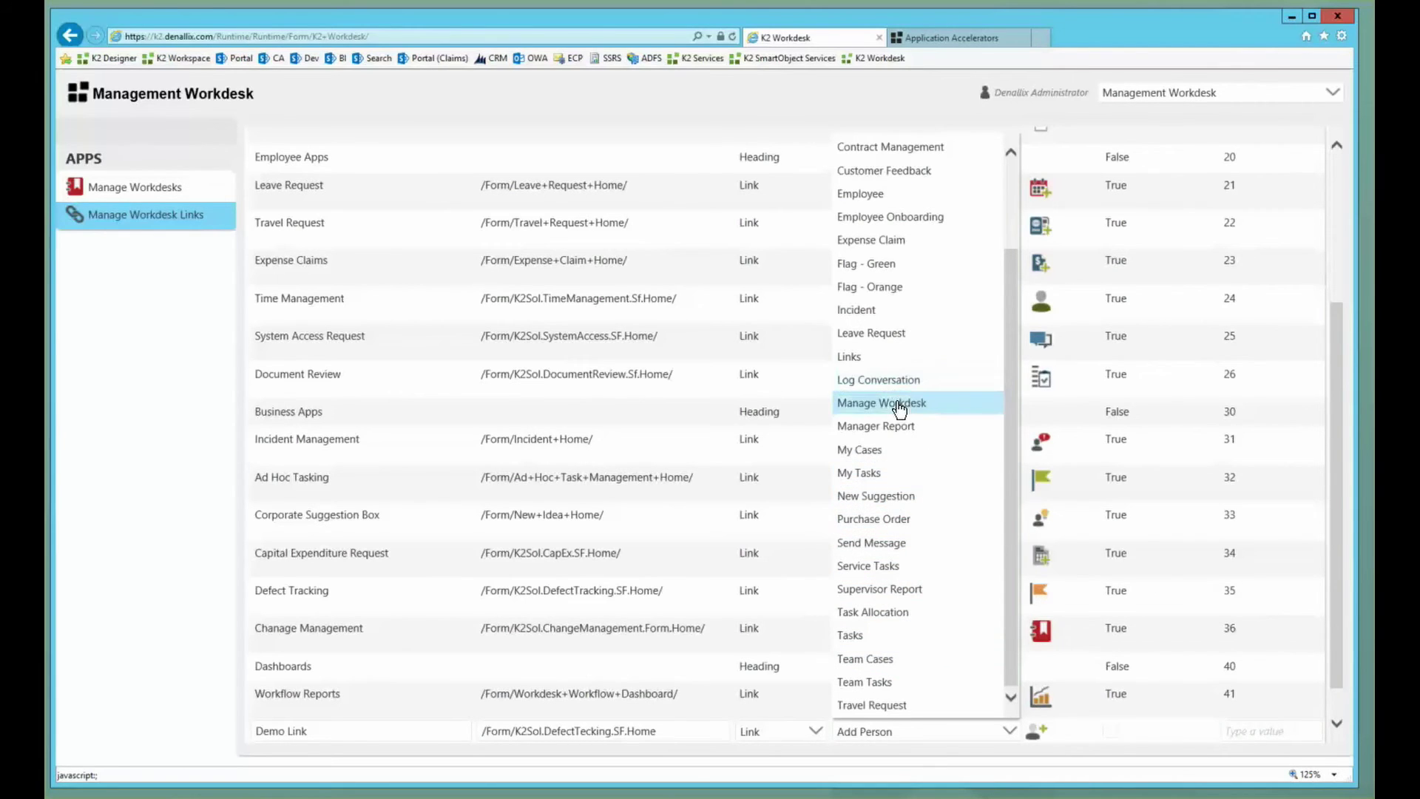
pyautogui.click(883, 357)
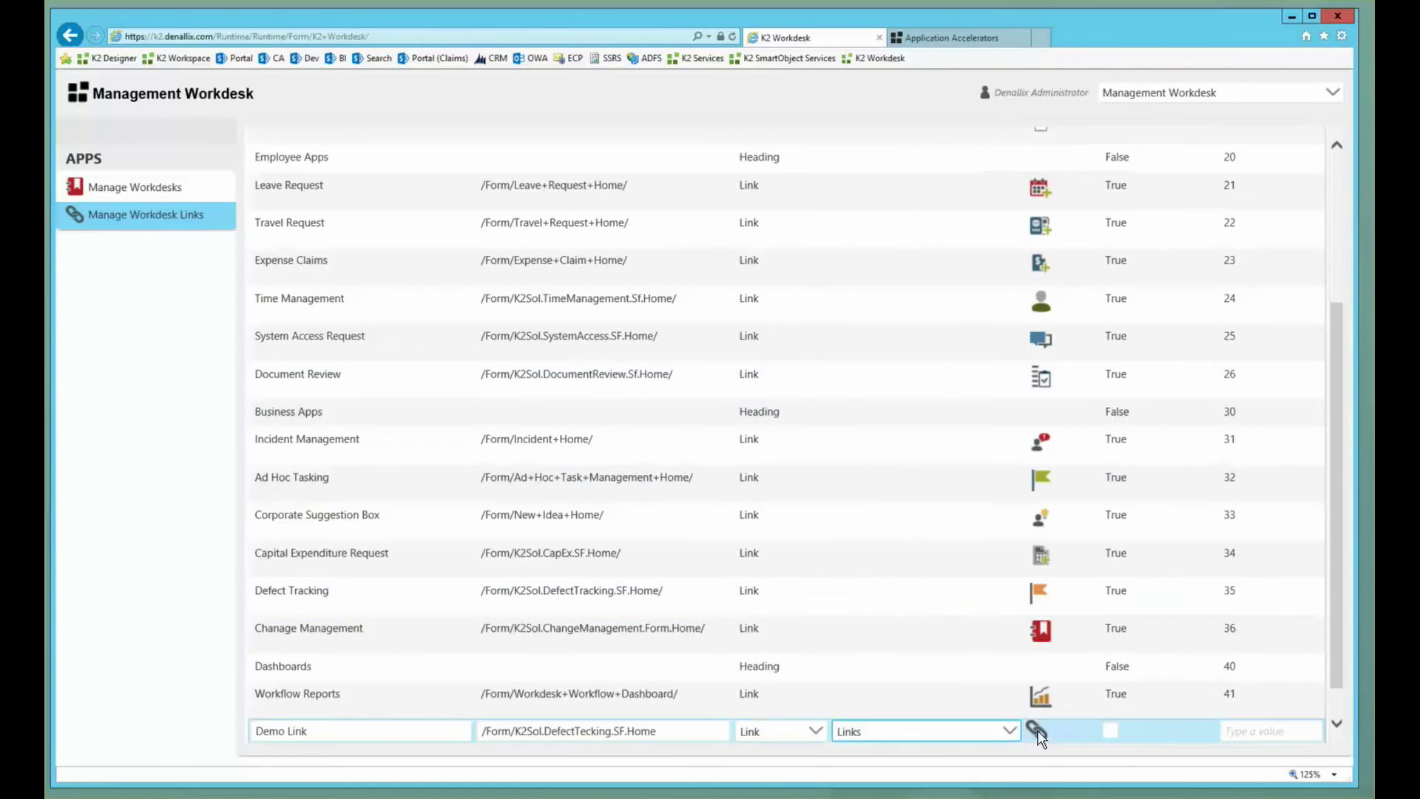
pyautogui.moveTo(1333, 608); pyautogui.dragTo(1353, 344)
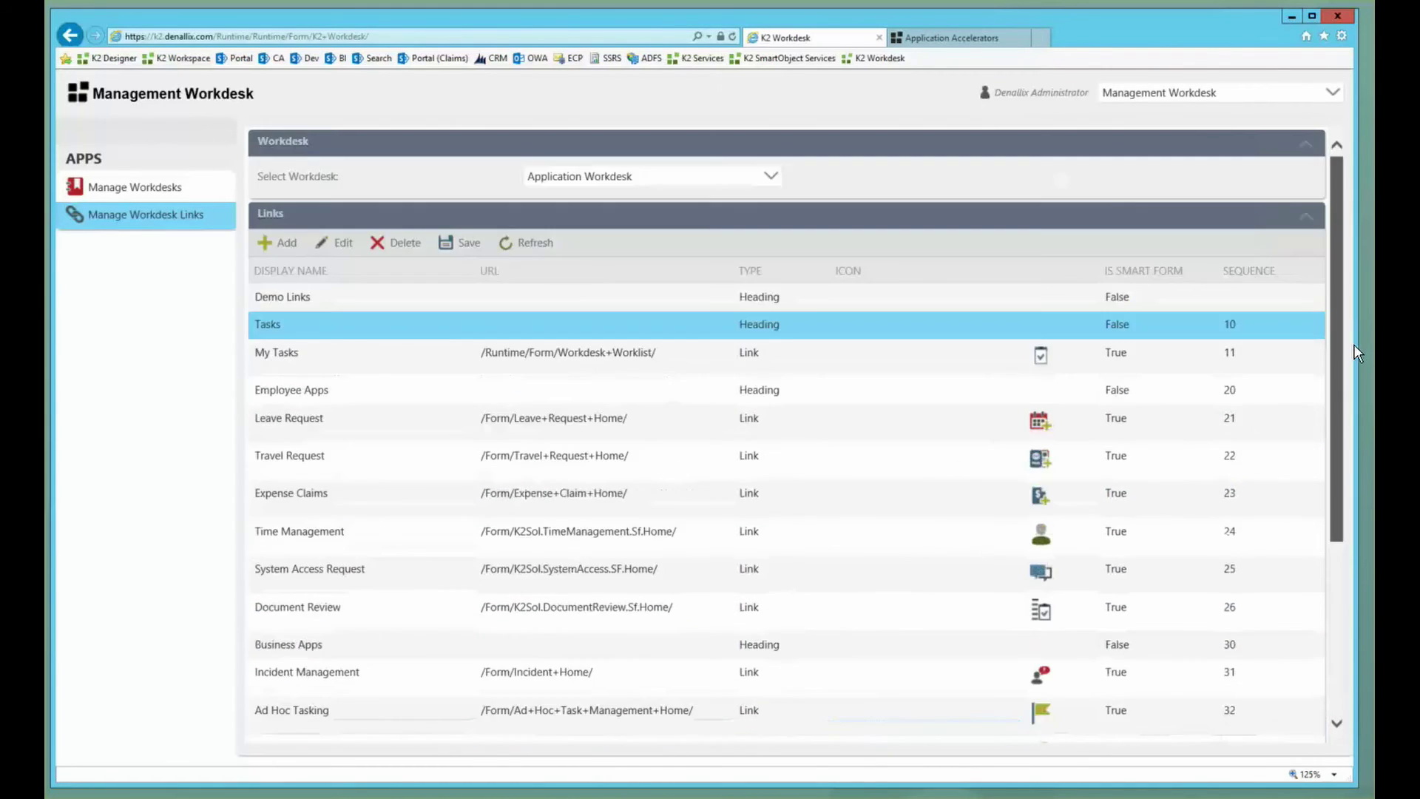
pyautogui.moveTo(1359, 485); pyautogui.dragTo(1356, 730)
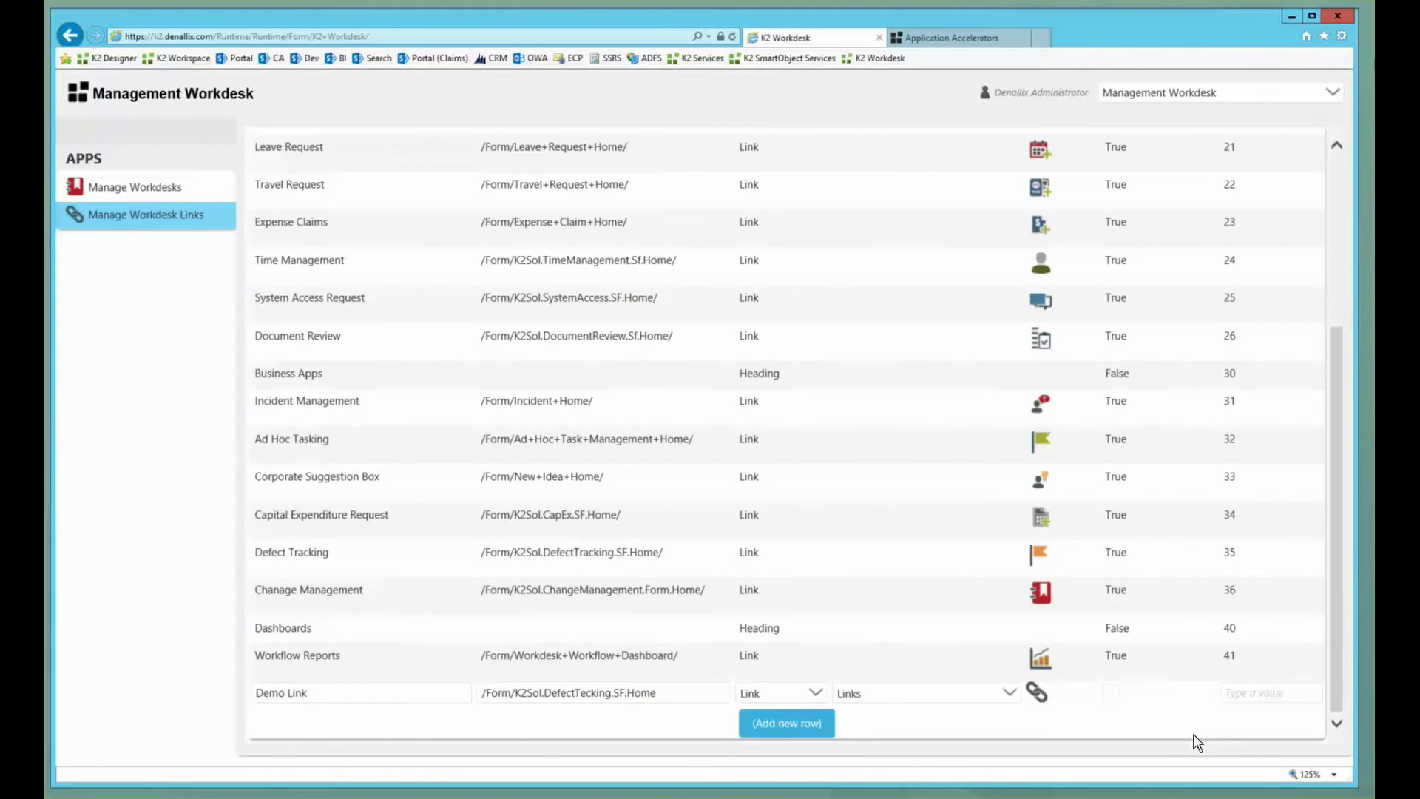
pyautogui.click(1111, 695)
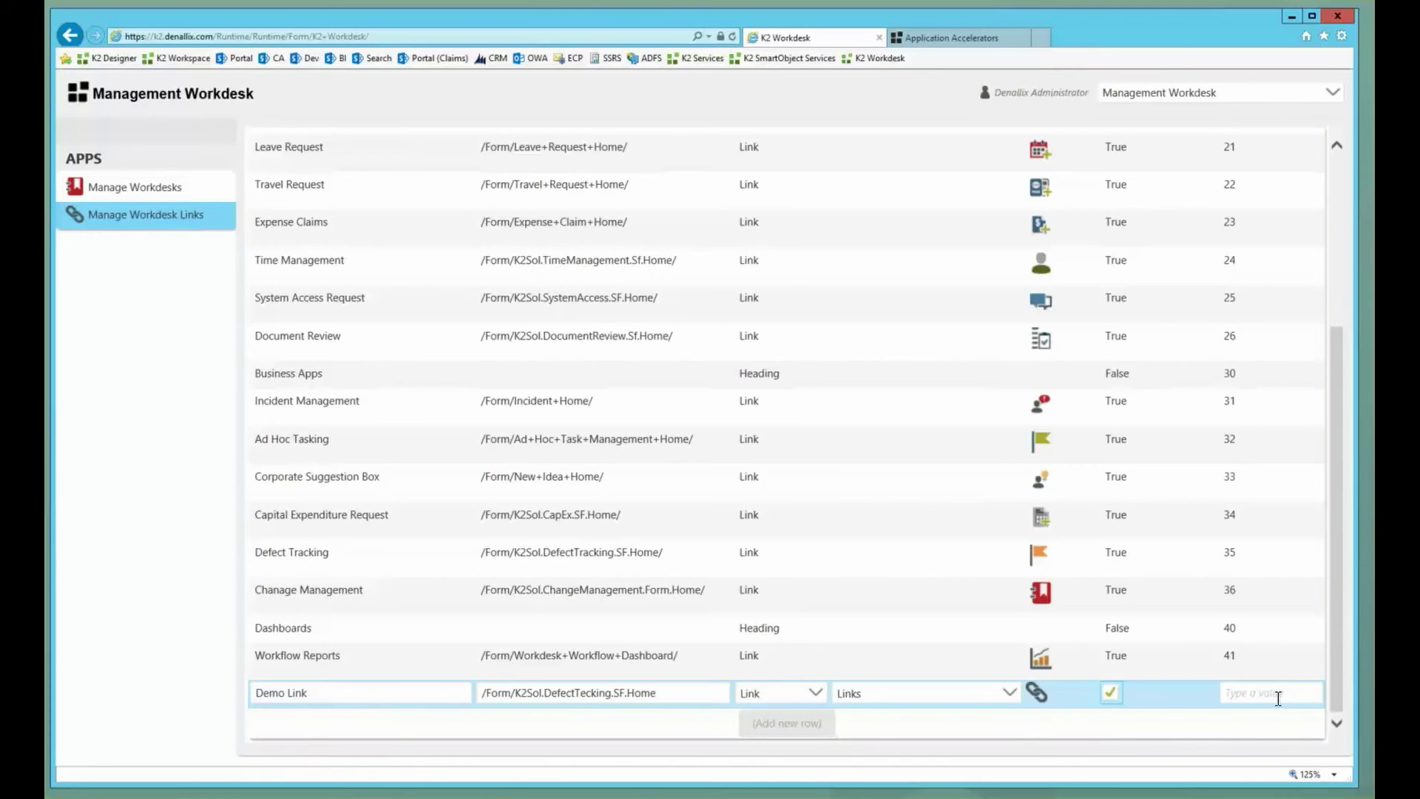
# - Set the Demo Link's sequence to 1 and save the entry
pyautogui.click(1331, 637)
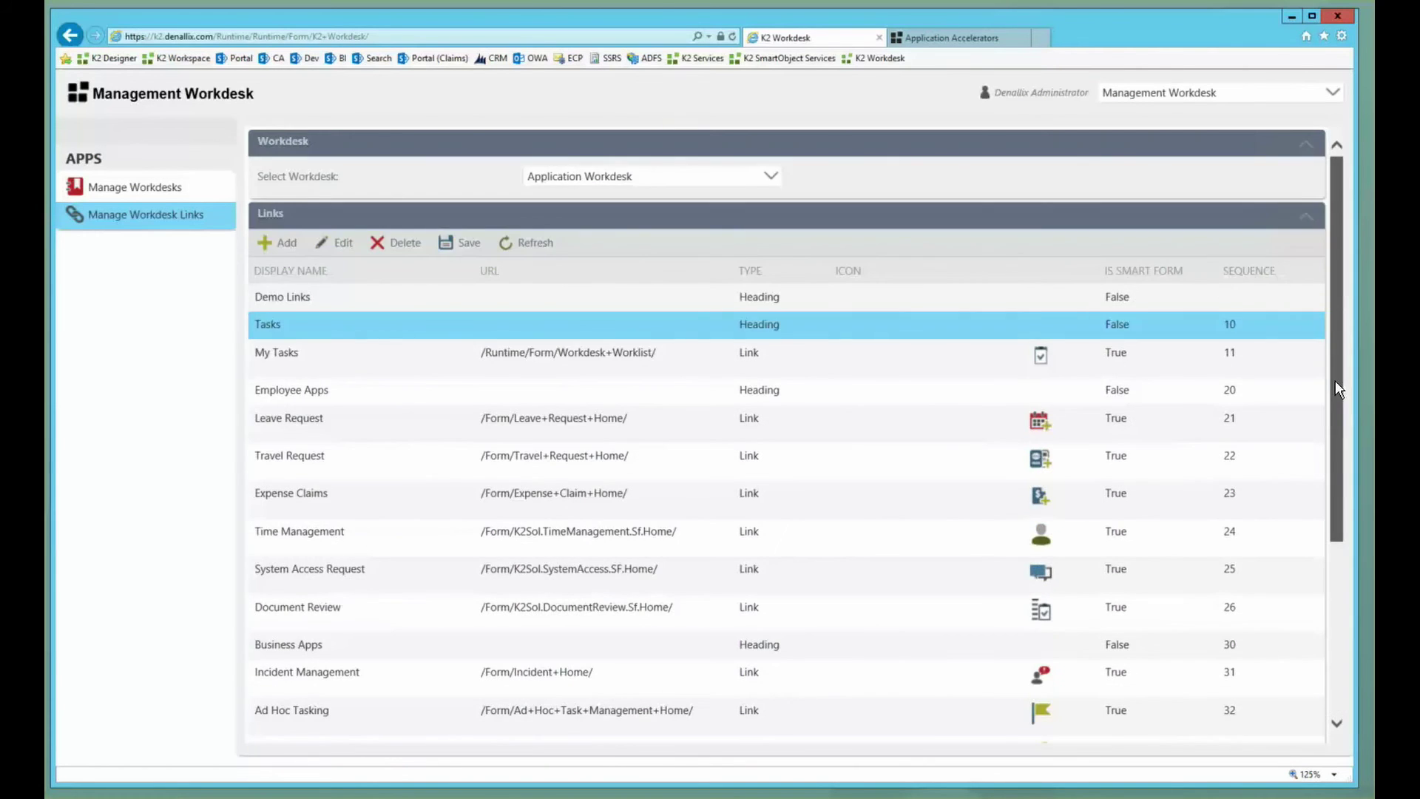
pyautogui.scroll(-3, 1324, 643)
pyautogui.scroll(-2, 1322, 649)
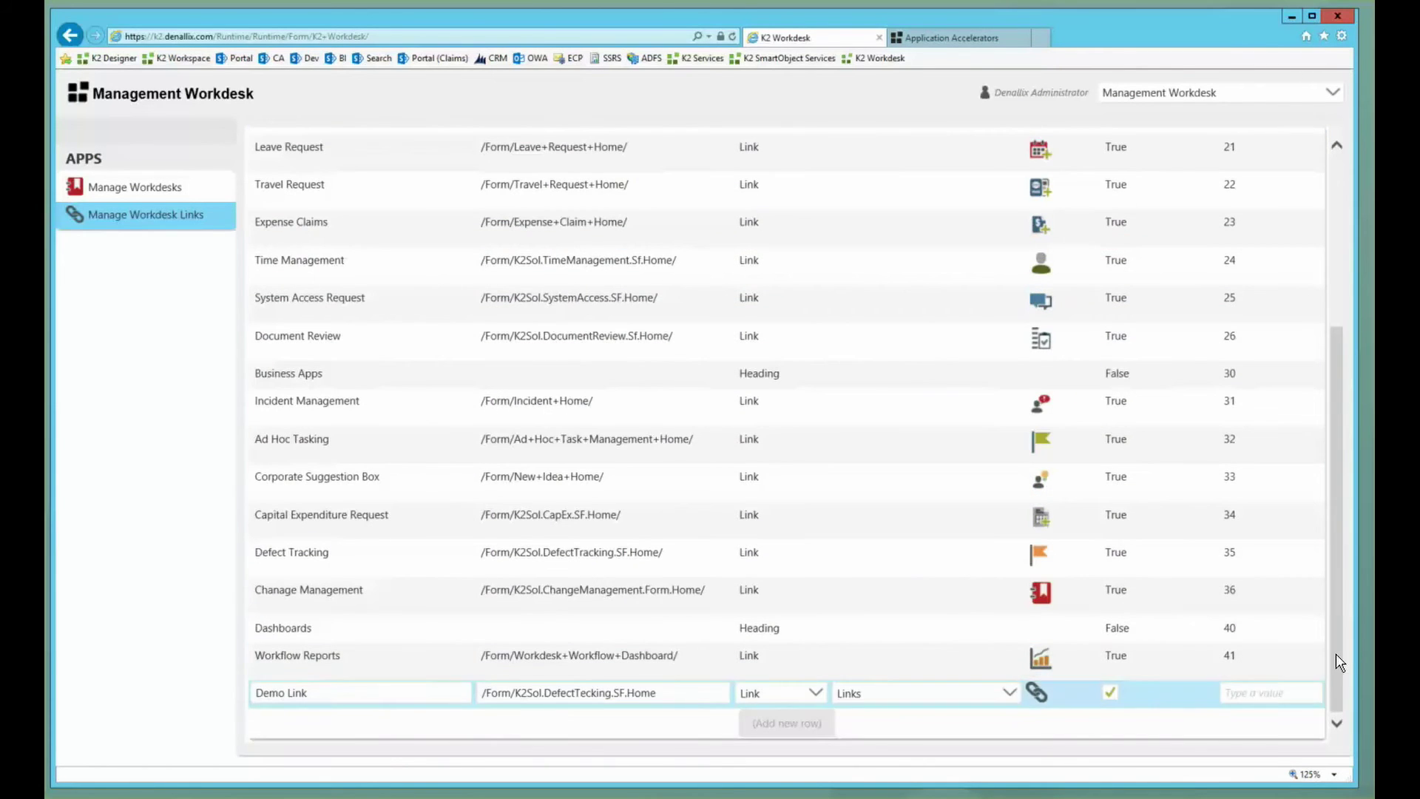
pyautogui.moveTo(1341, 654); pyautogui.dragTo(1353, 453)
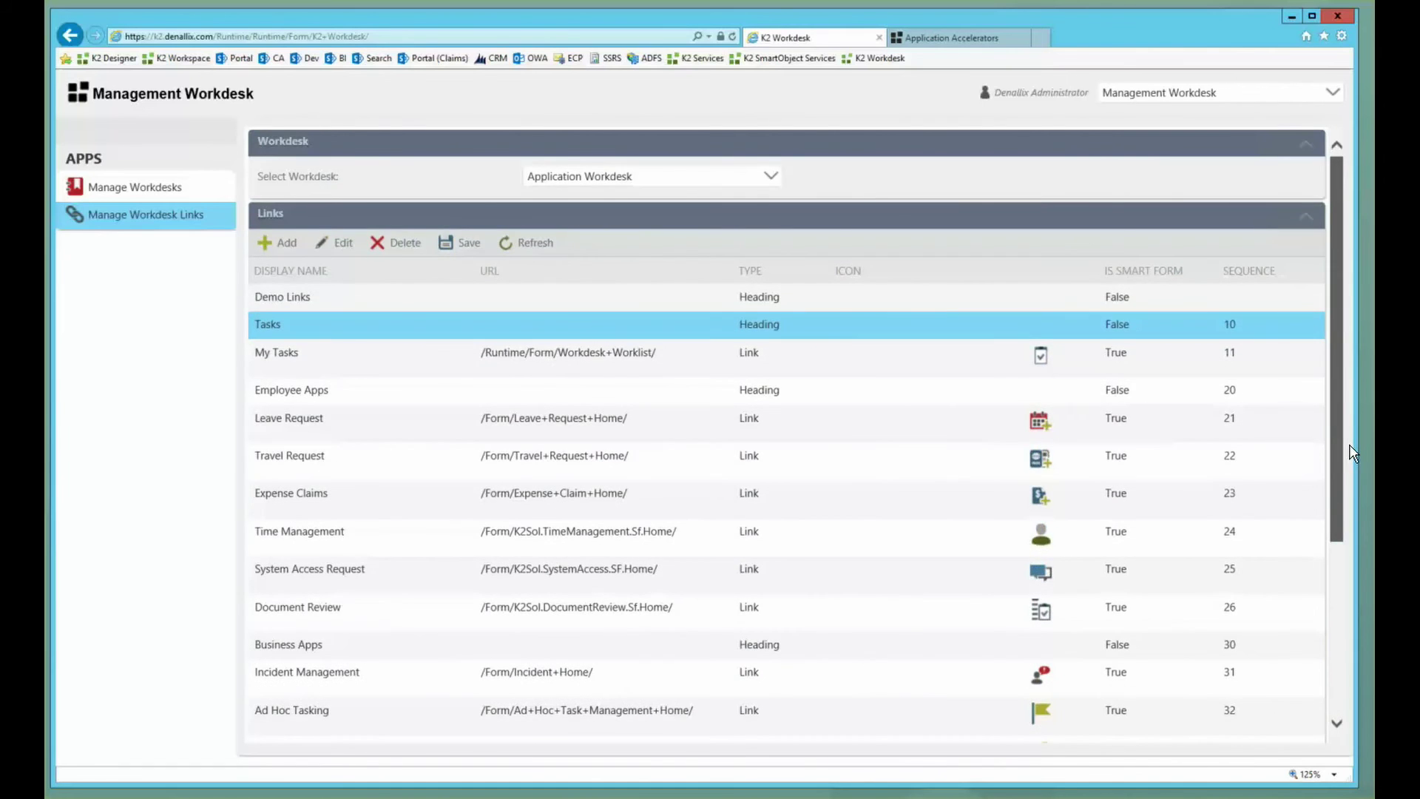
pyautogui.scroll(-4, 1352, 473)
pyautogui.click(1287, 690)
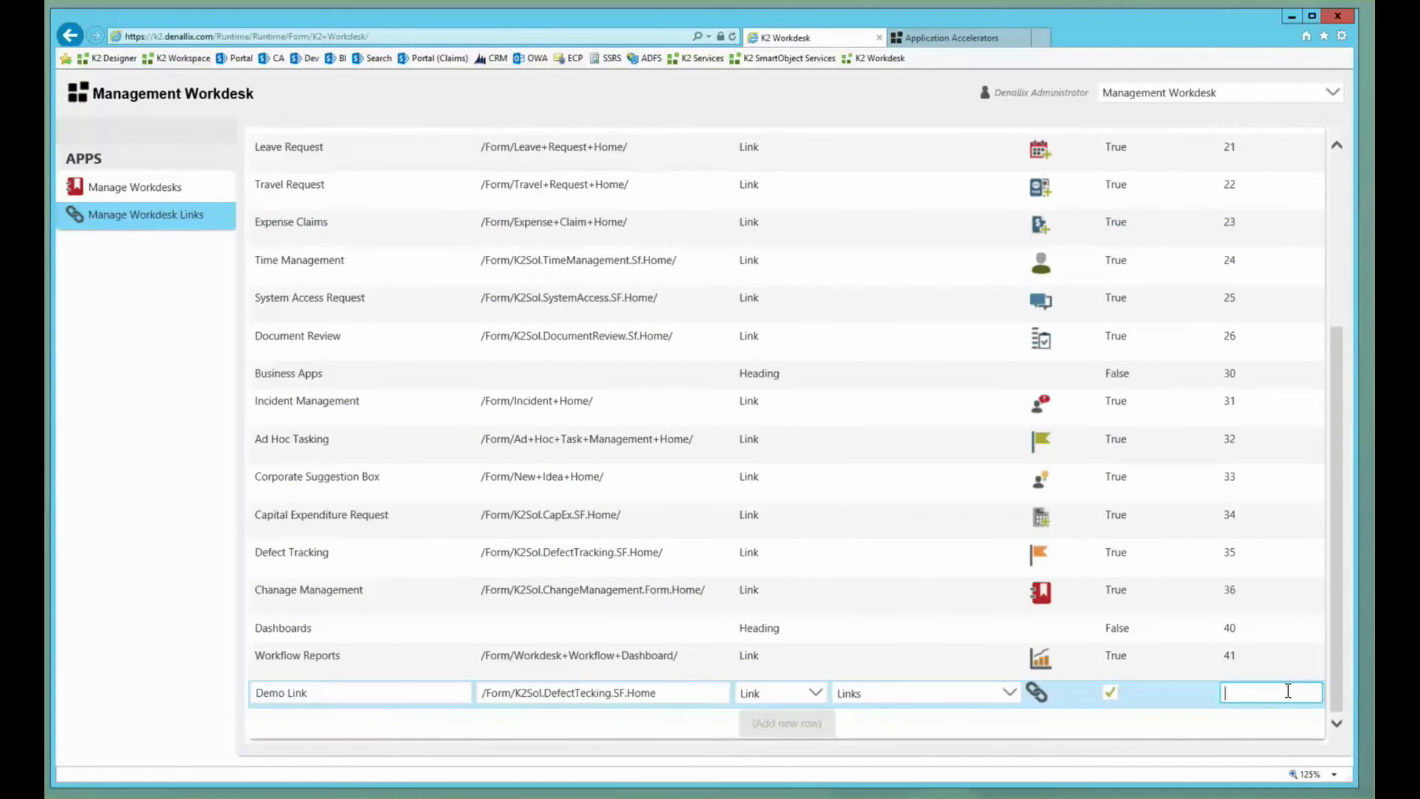
pyautogui.write('1')
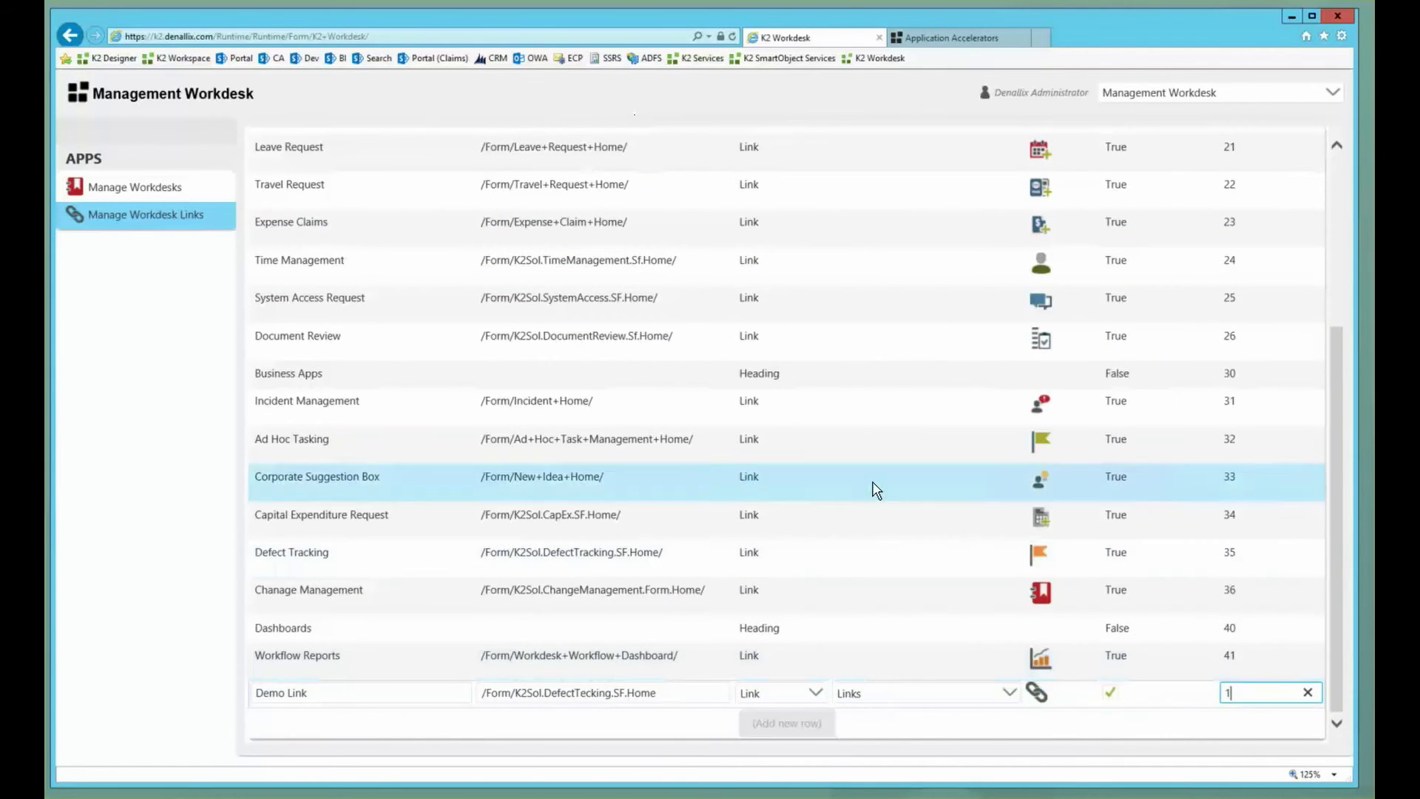
pyautogui.scroll(4, 1342, 253)
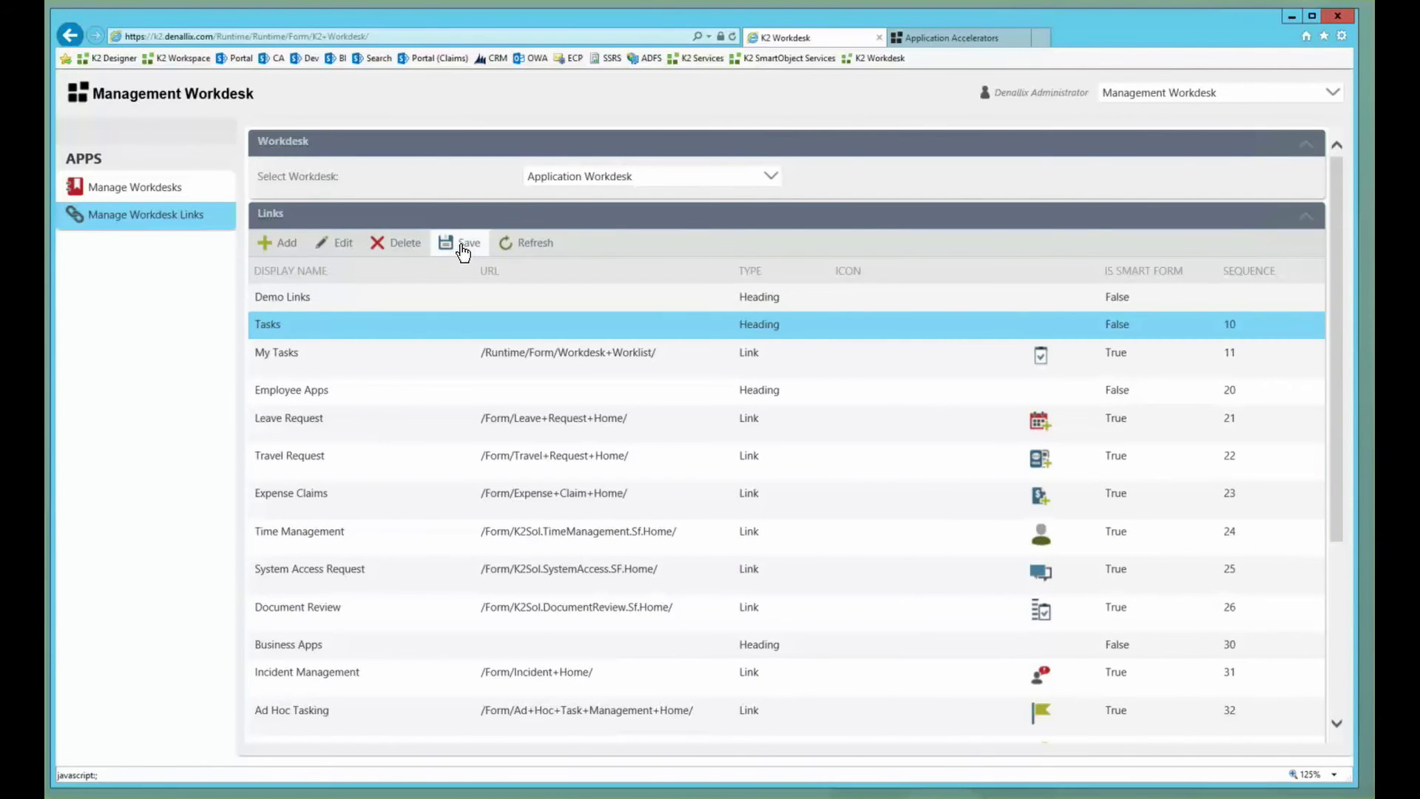
pyautogui.click(535, 244)
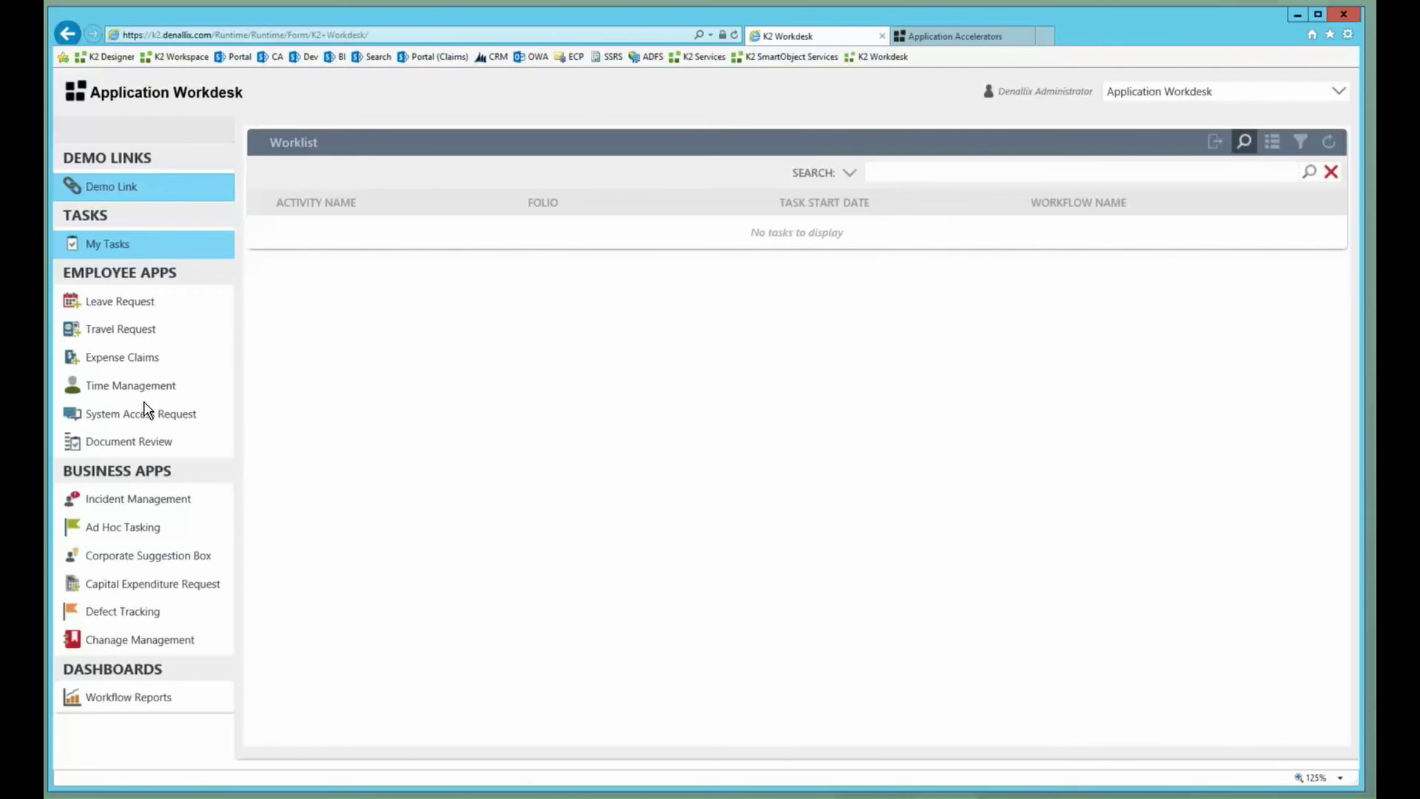
# - Switch to the Tasks Workdesk and view its Workflows Dashboard, then reopen the workdesk dropdown
pyautogui.click(1339, 91)
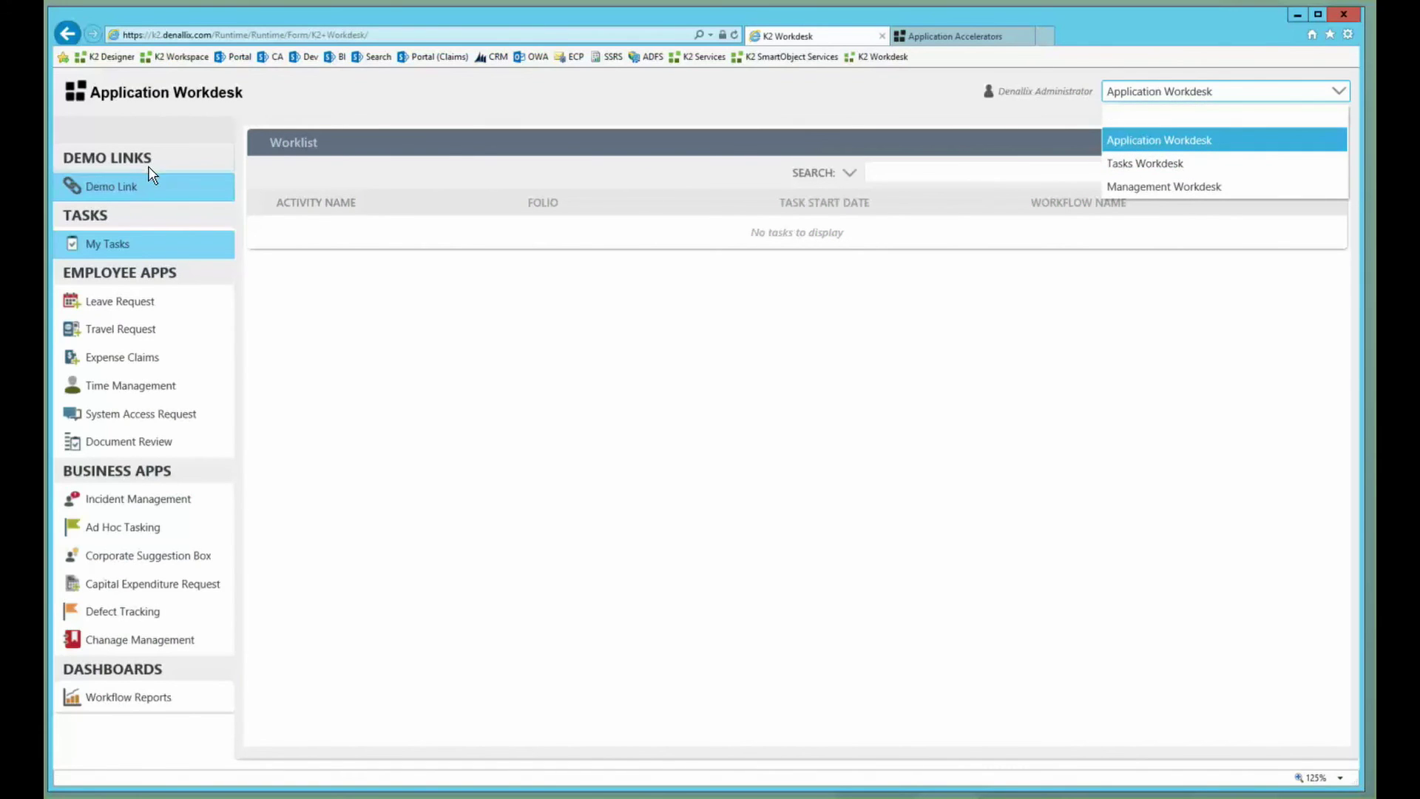
pyautogui.click(1136, 172)
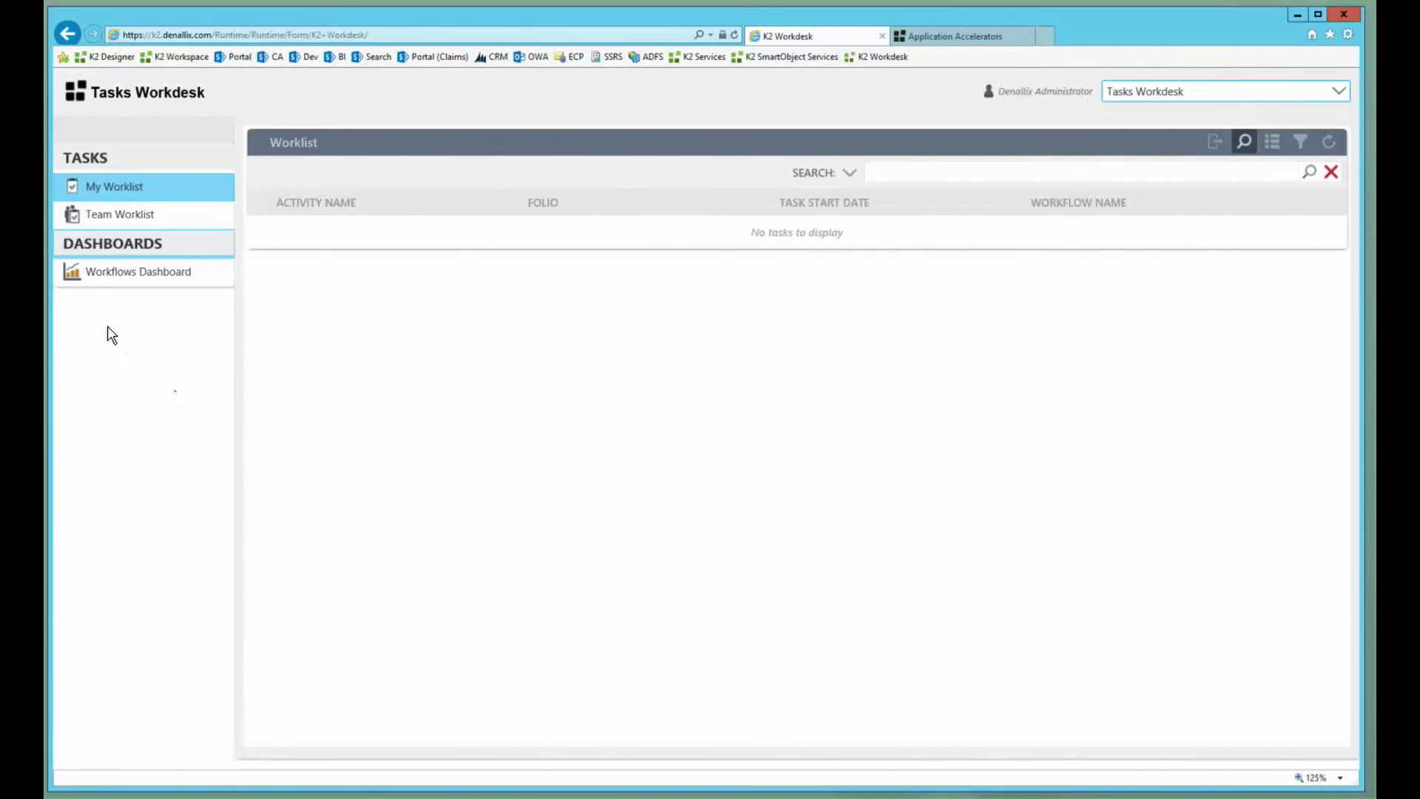
pyautogui.click(139, 275)
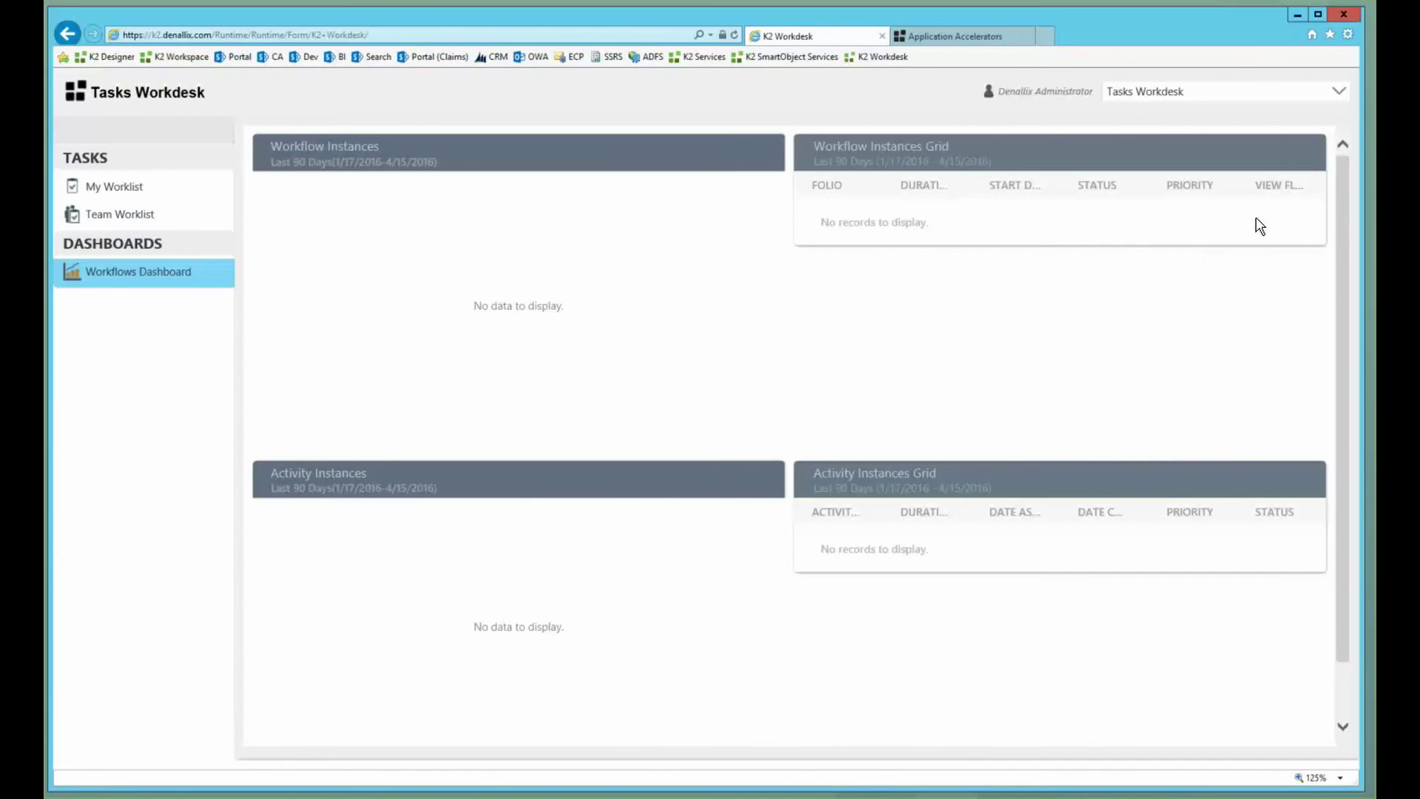
pyautogui.click(1337, 92)
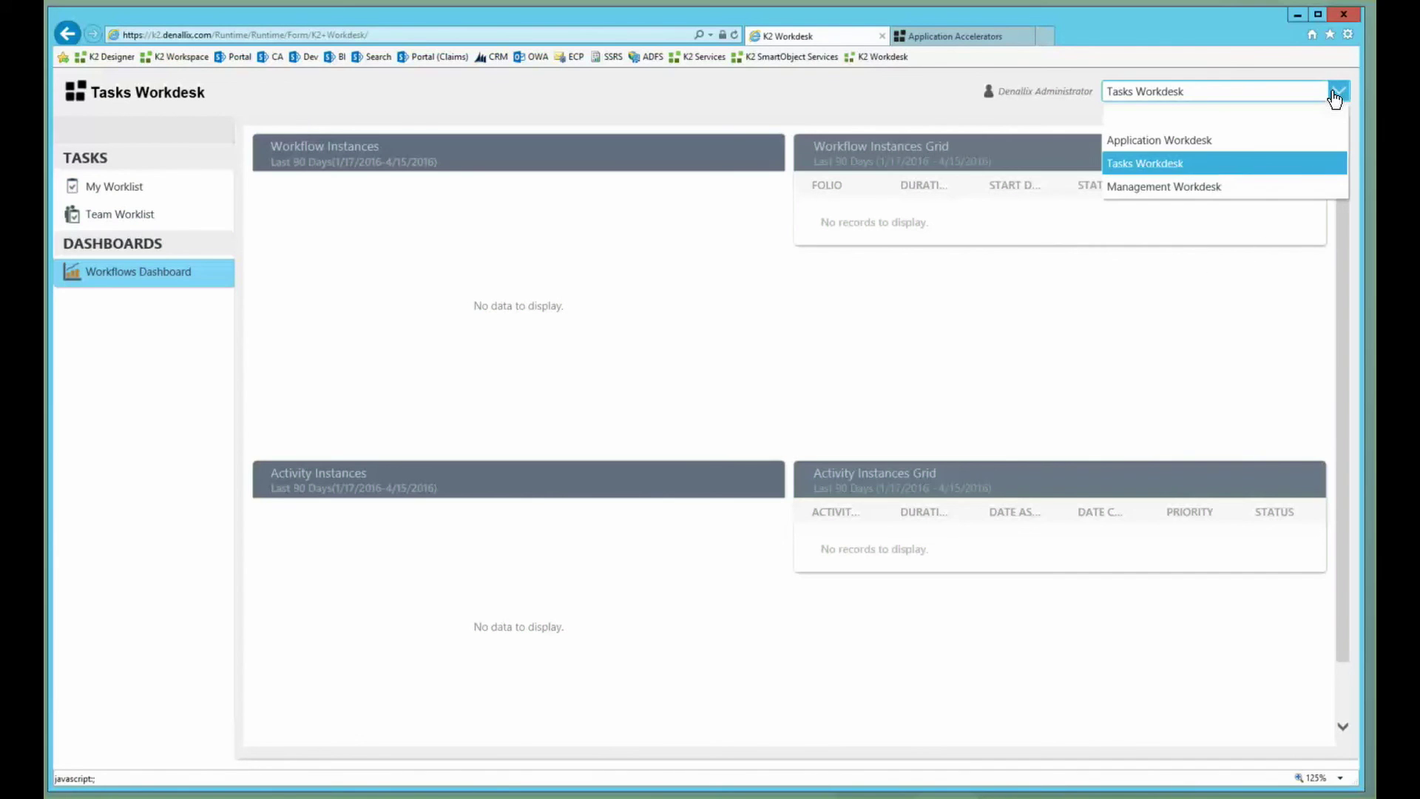
# - Switch to the Management Workdesk and open Manage Workdesk Links to review the Demo Links entries
pyautogui.click(1175, 191)
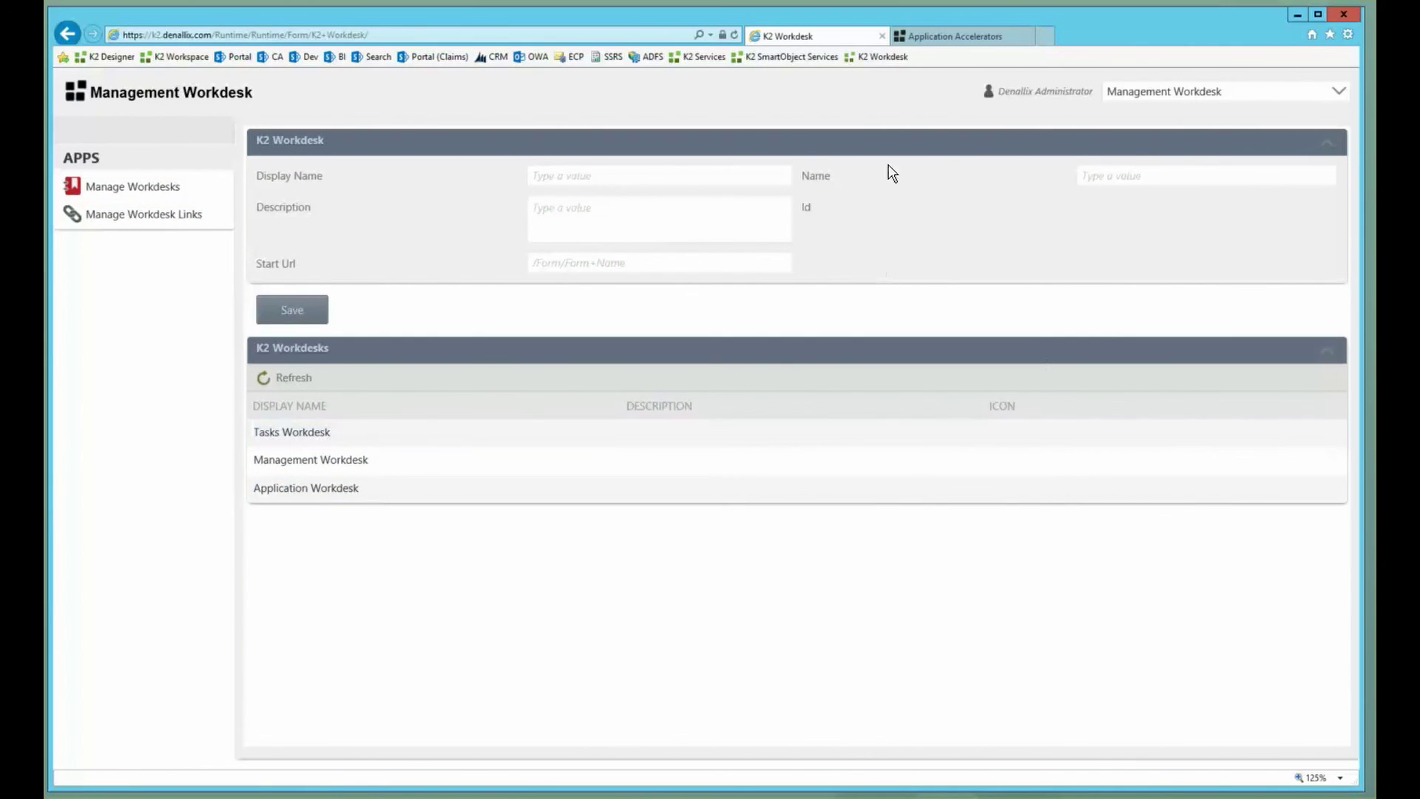
pyautogui.click(143, 215)
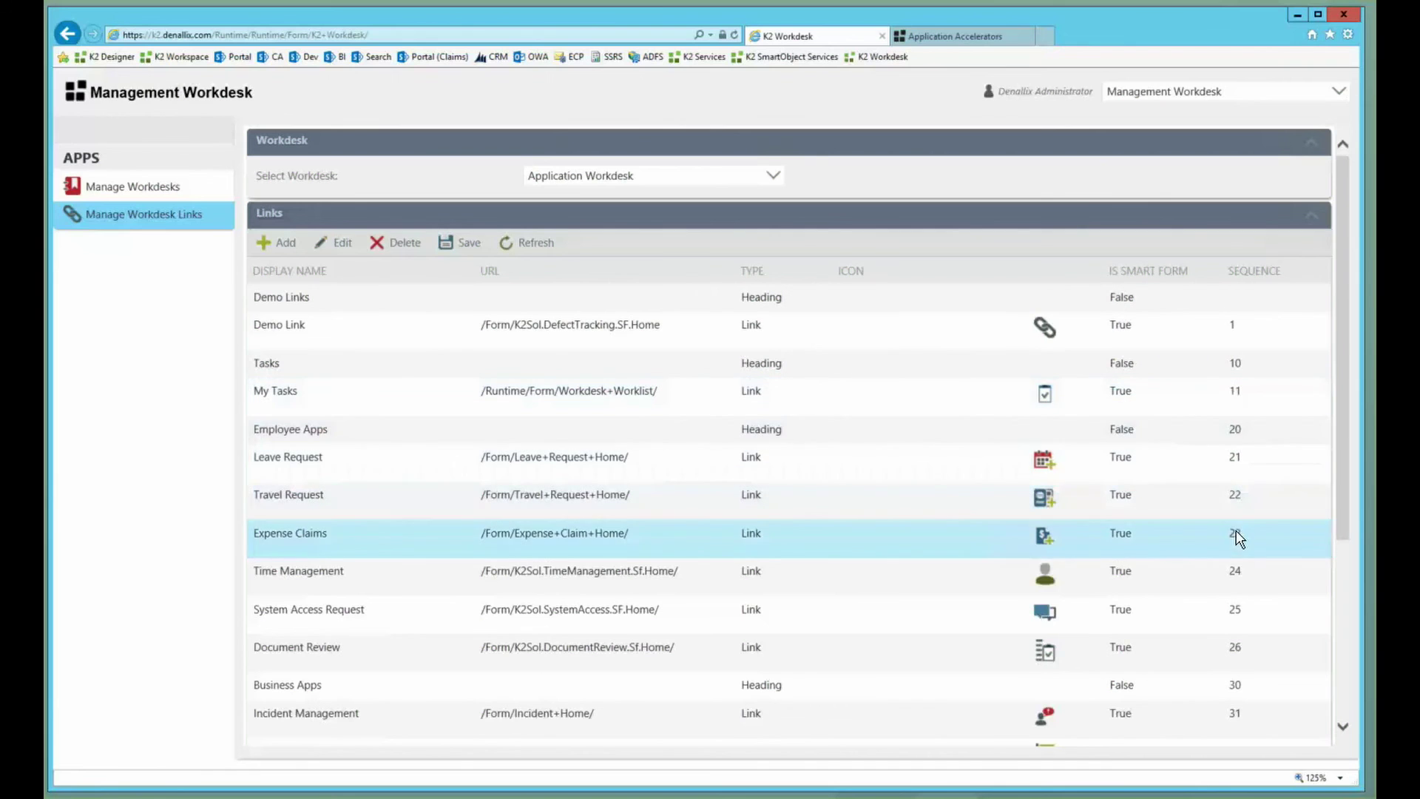
pyautogui.scroll(-3, 1345, 706)
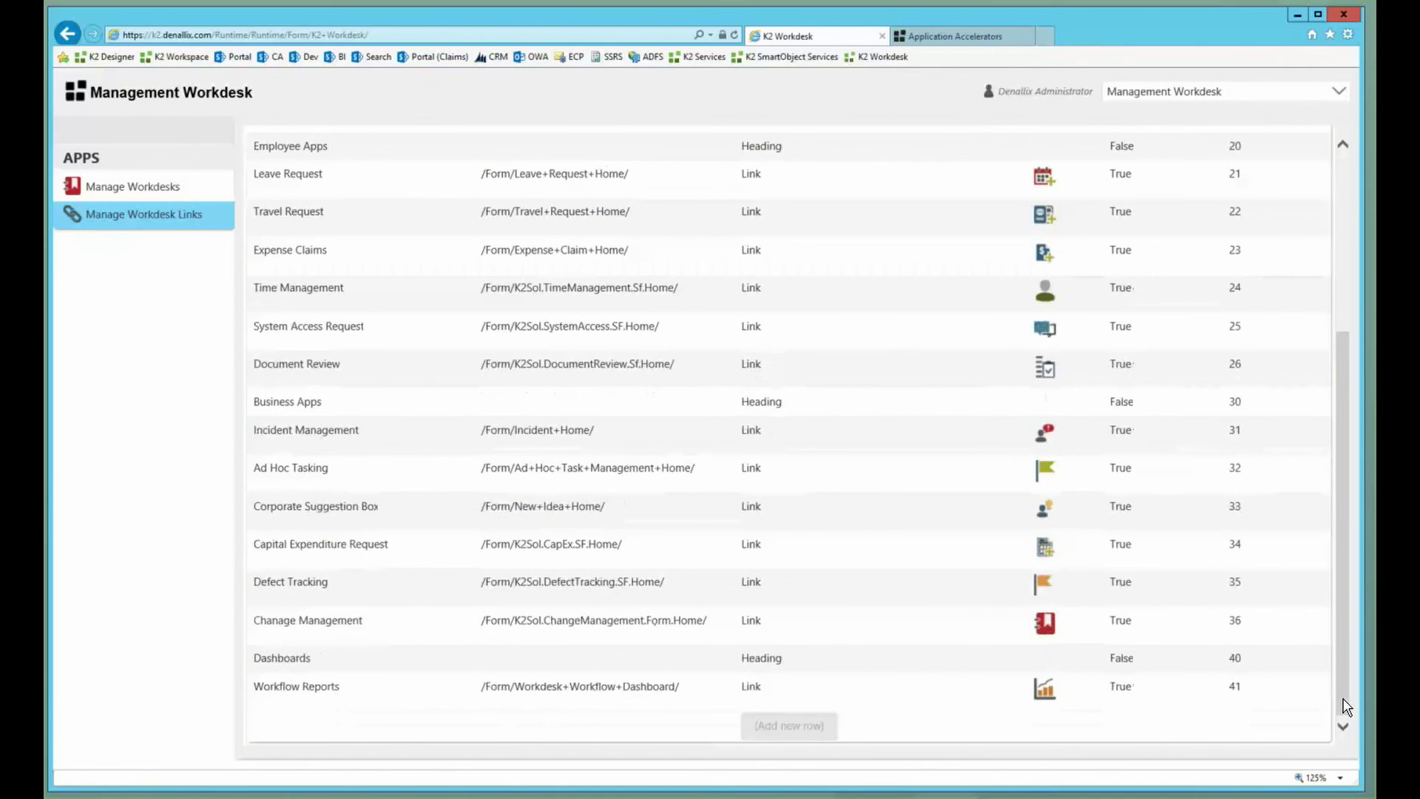
pyautogui.scroll(3, 1337, 475)
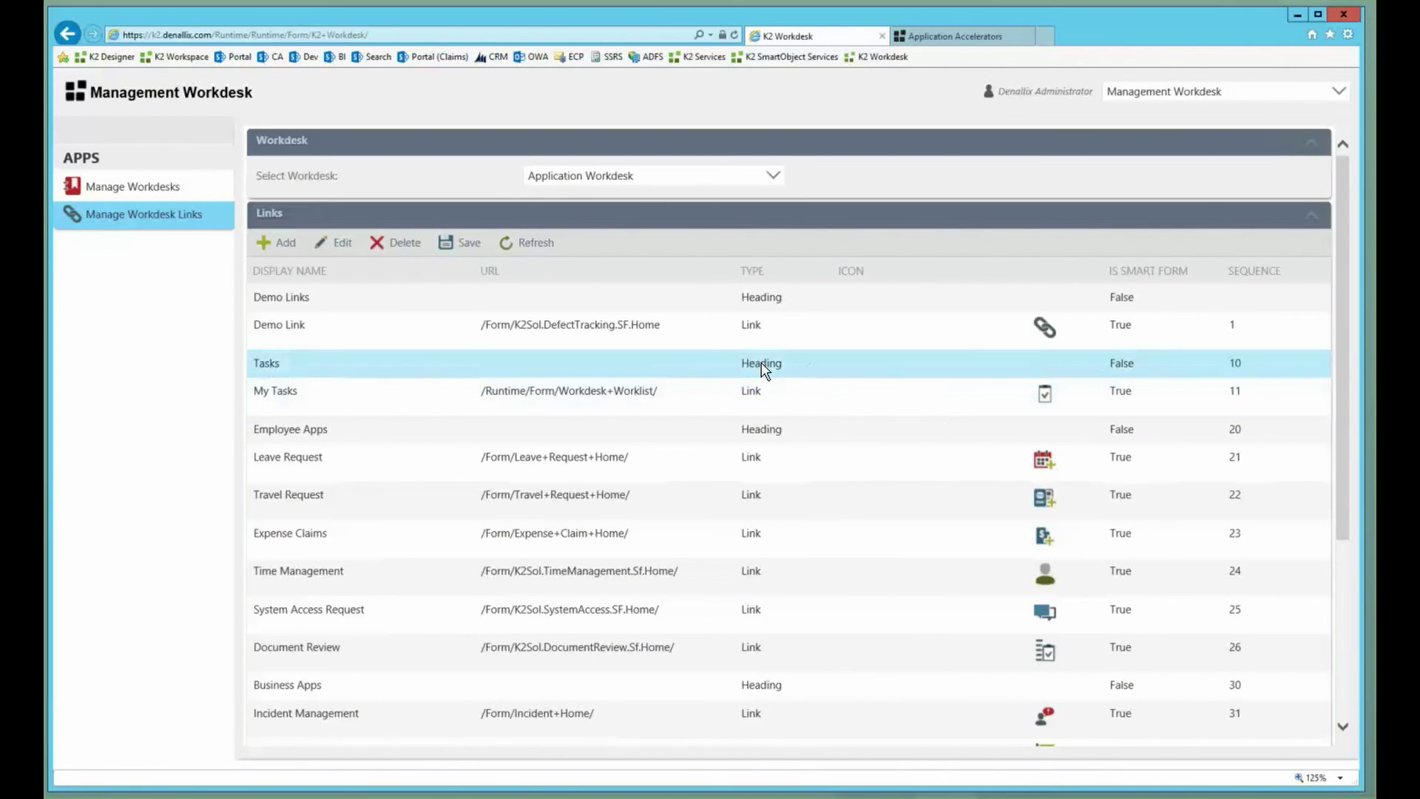